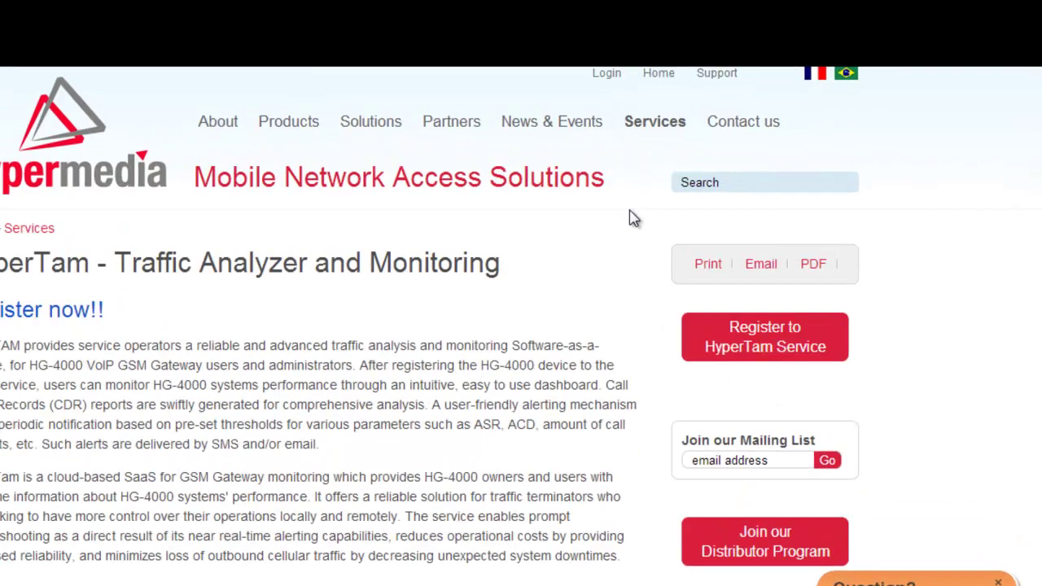
Step: Fill the Traffic Analyzer User Login with the demo e-mail and password, remembering the username
mouse_move(651, 129)
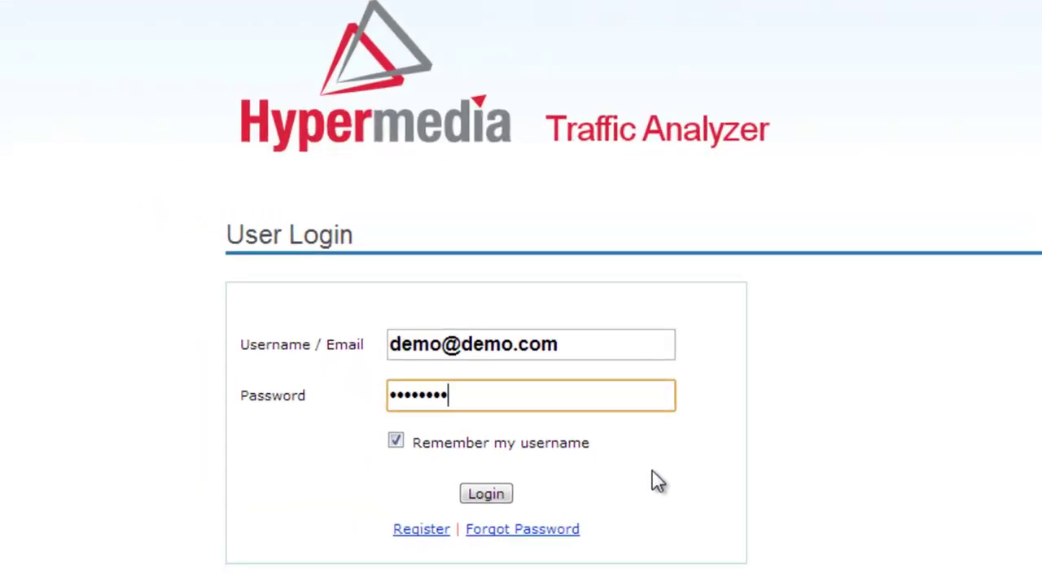
Step: Log in to the HyperTam demo account to reach the Dashboard
click(484, 497)
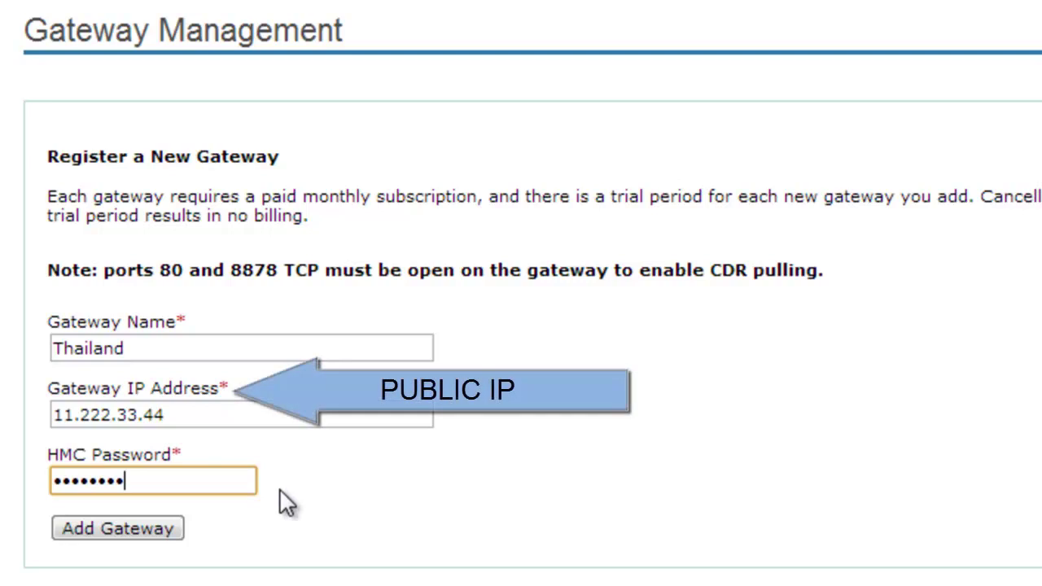
Step: Add the Thailand gateway at 11.222.33.44 with its HMC password
click(105, 533)
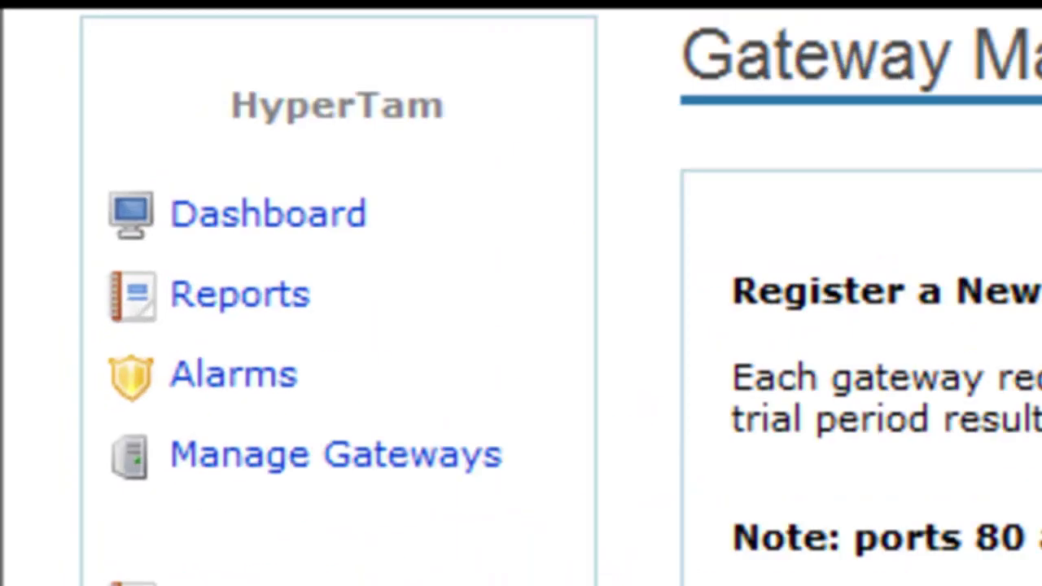
Step: Review the Dashboard's 24-hour minutes, ASR and ACD graphs for Thaialnd 2 and Thailand 3
click(385, 273)
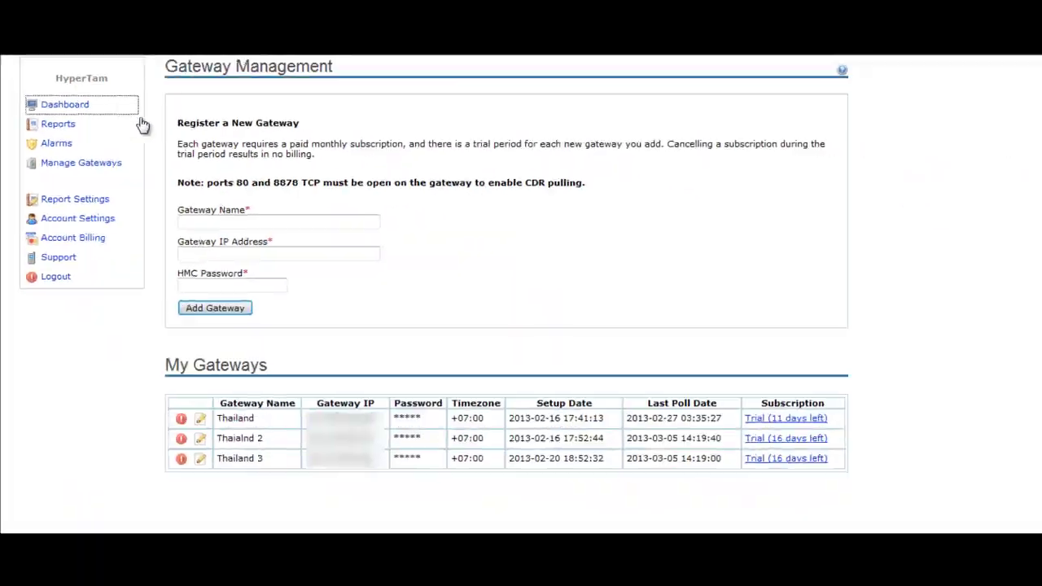
scroll(389, 334, down, 1)
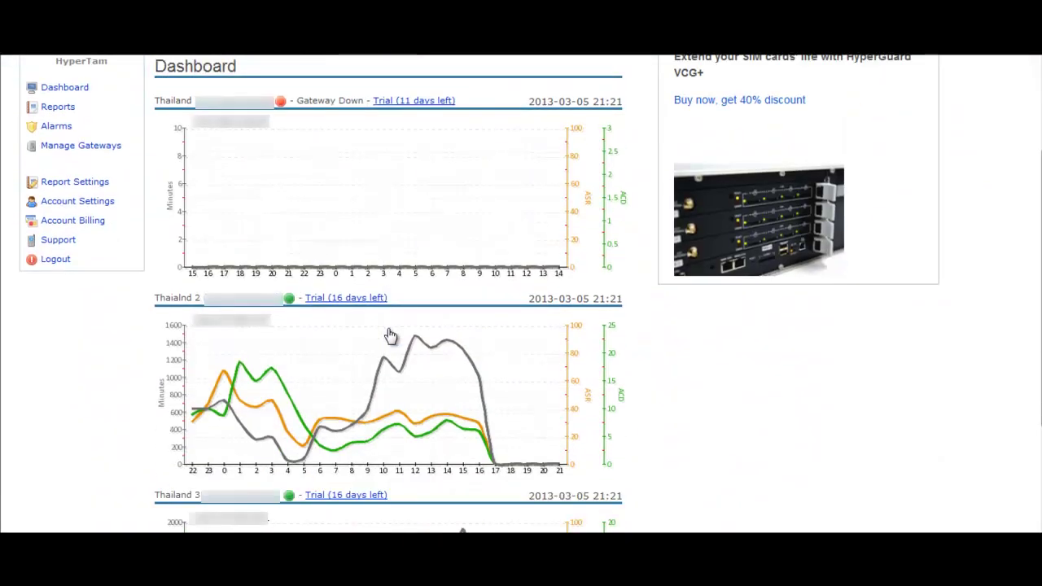
scroll(390, 336, down, 1)
scroll(391, 335, up, 1)
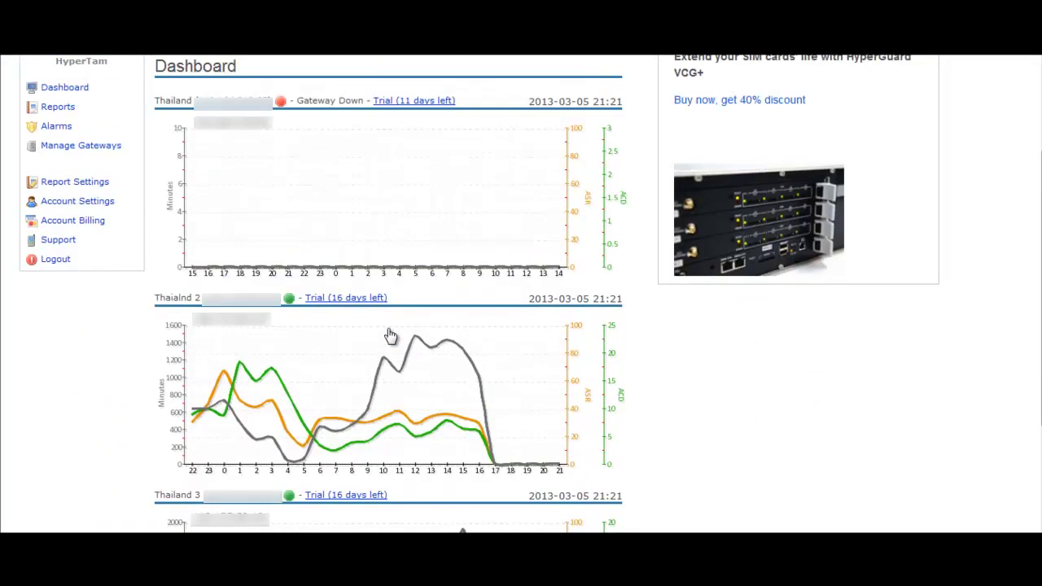
scroll(390, 335, down, 2)
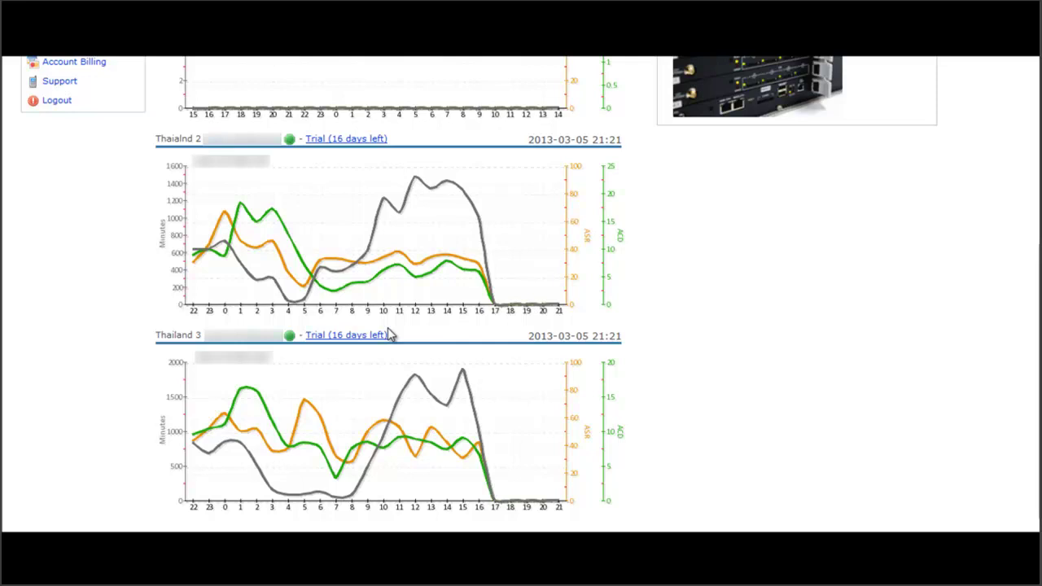
click(386, 333)
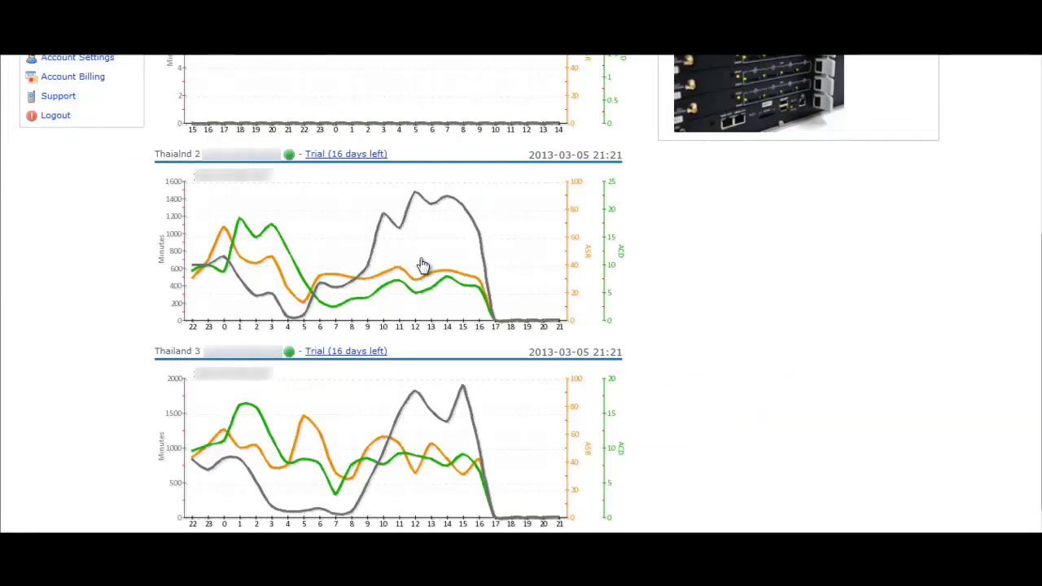
scroll(423, 265, down, 1)
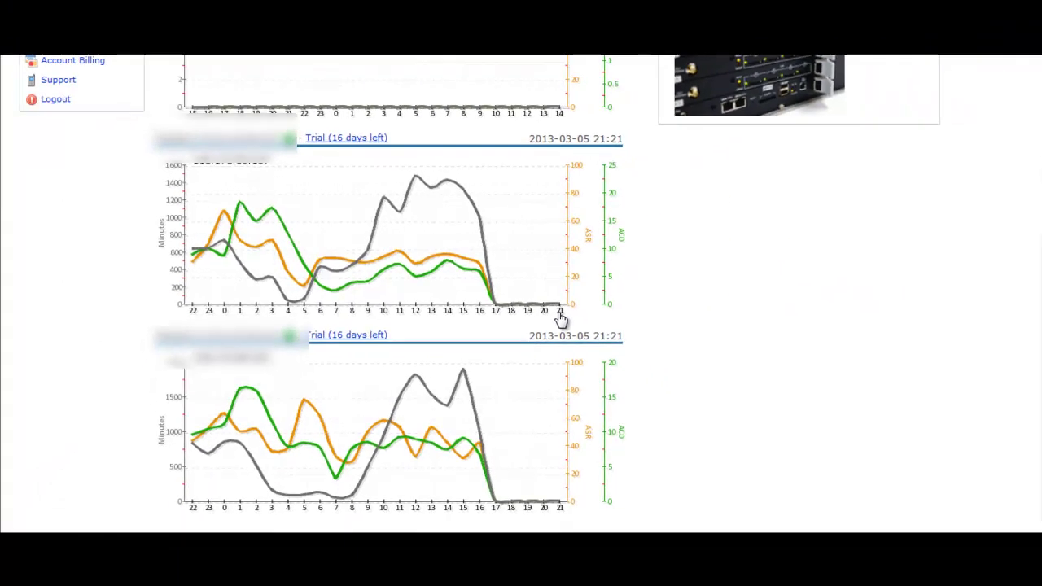
scroll(110, 277, up, 4)
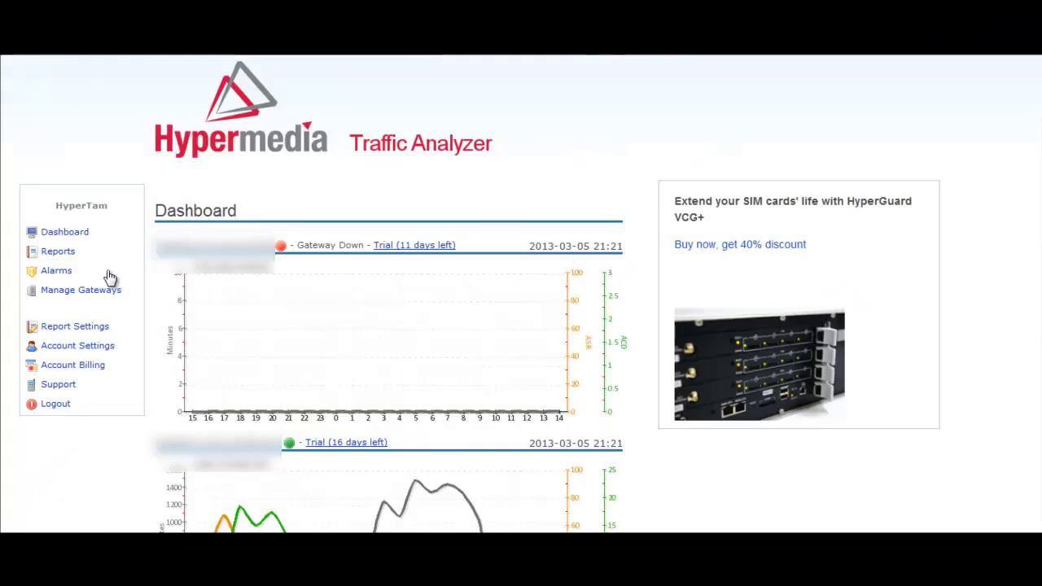
Step: On Reports, compare report types: Statistics grouping options and CDR filtered to completed calls
click(59, 253)
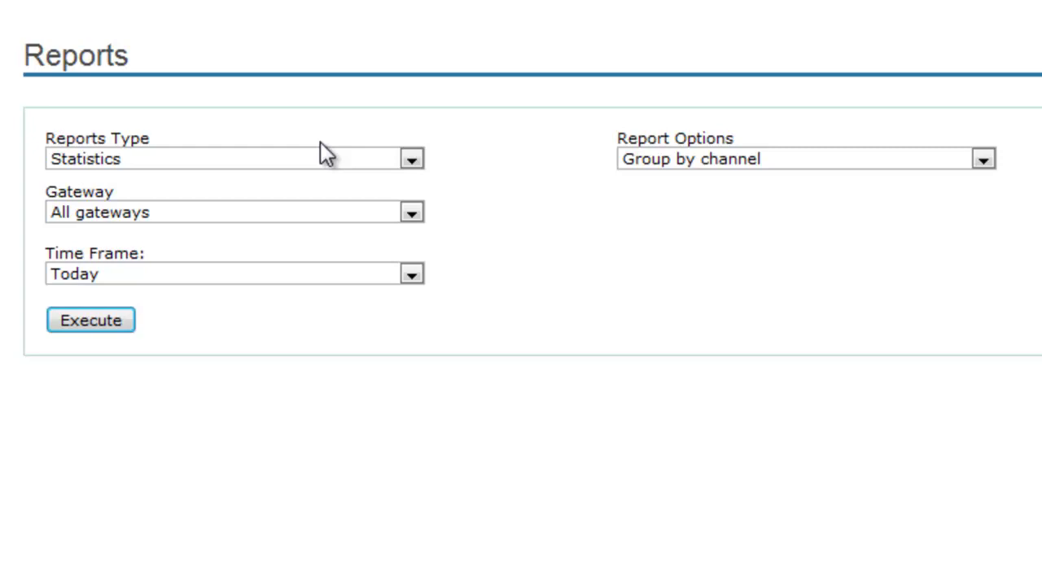
click(131, 162)
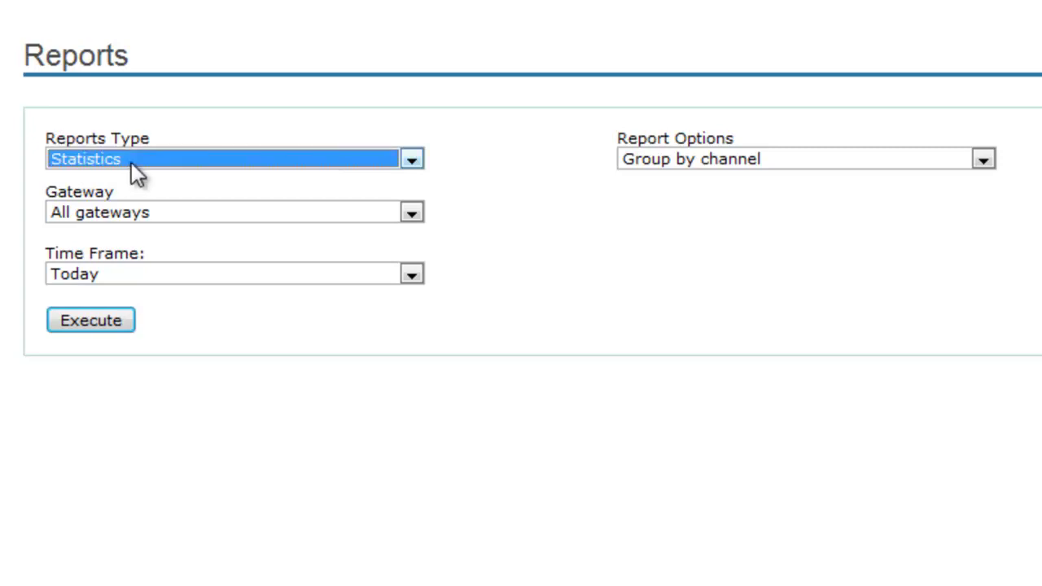
click(731, 171)
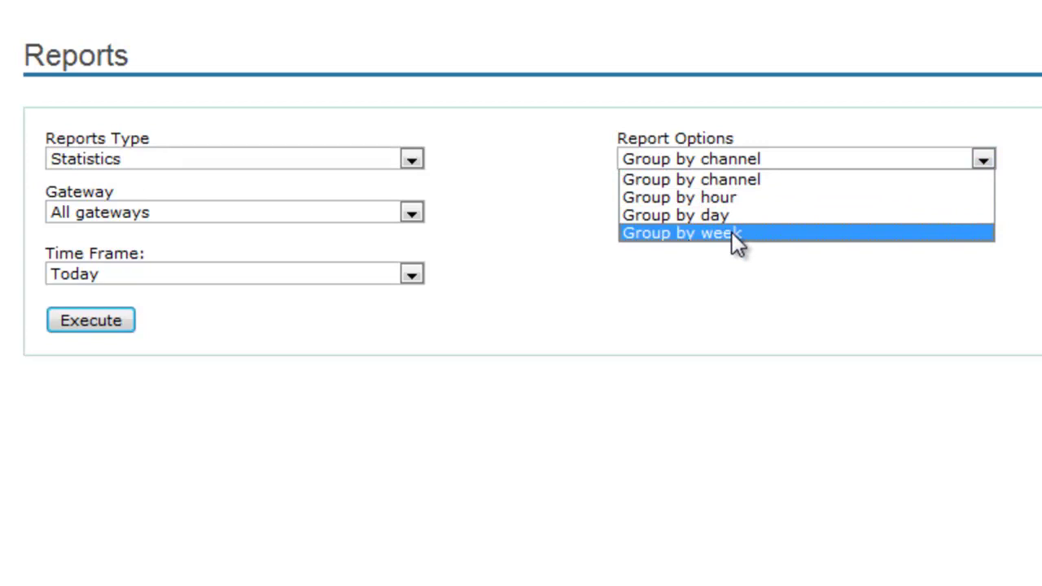
click(364, 158)
click(327, 197)
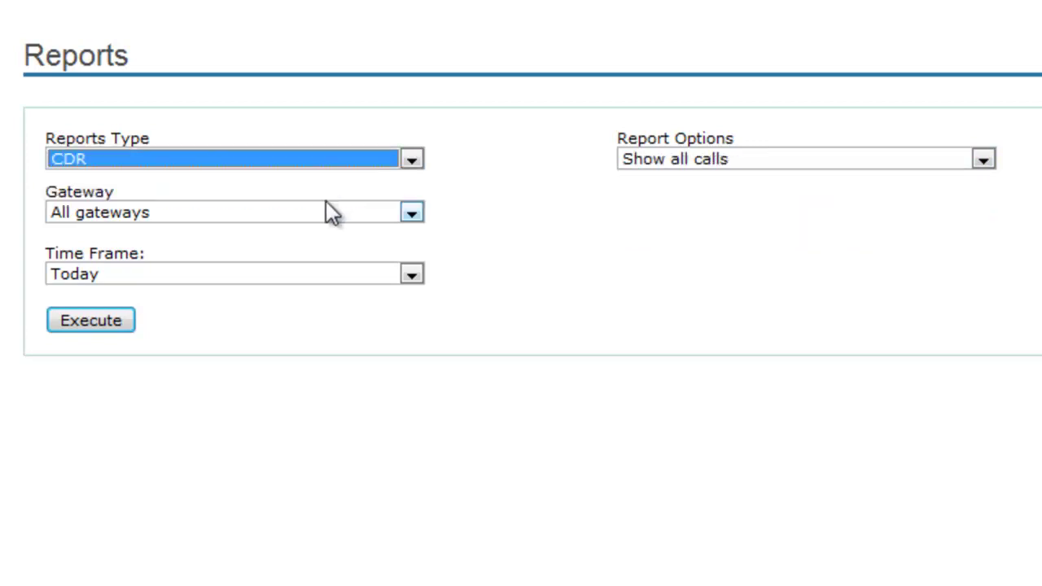
click(684, 165)
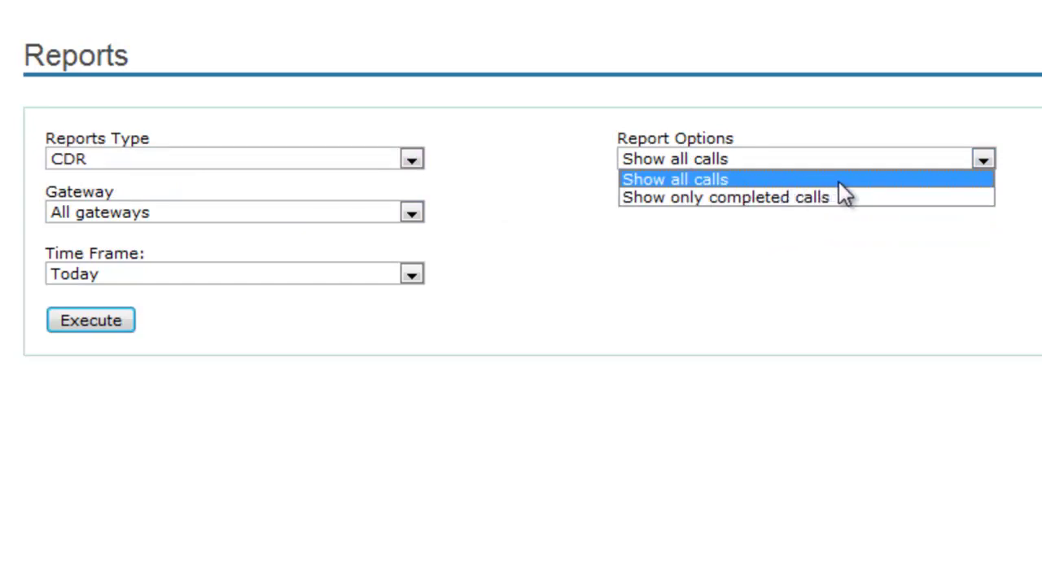
click(861, 198)
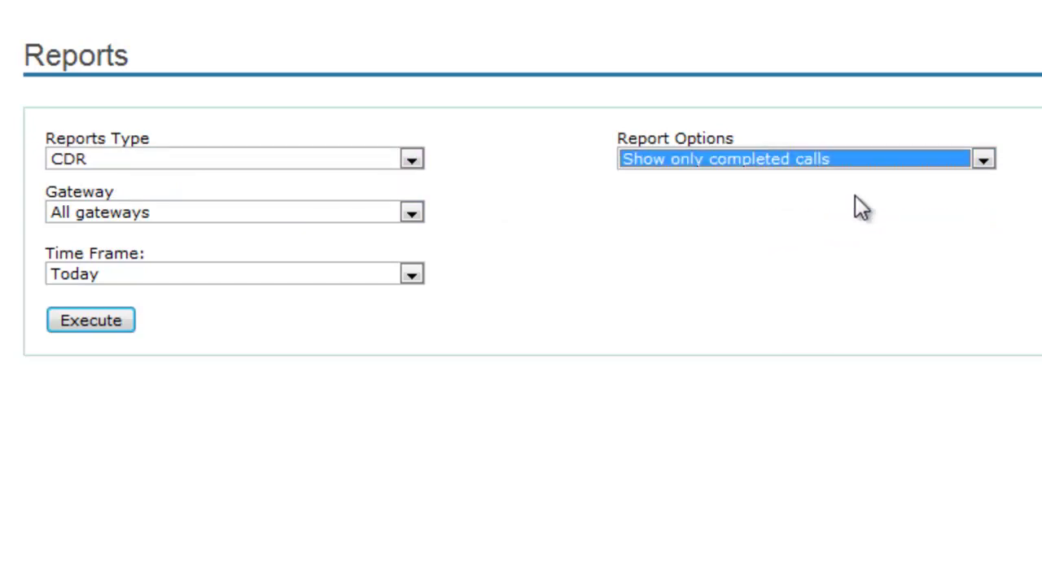
Step: Keep all gateways and the Today time frame, and switch the report type back to Statistics
click(546, 220)
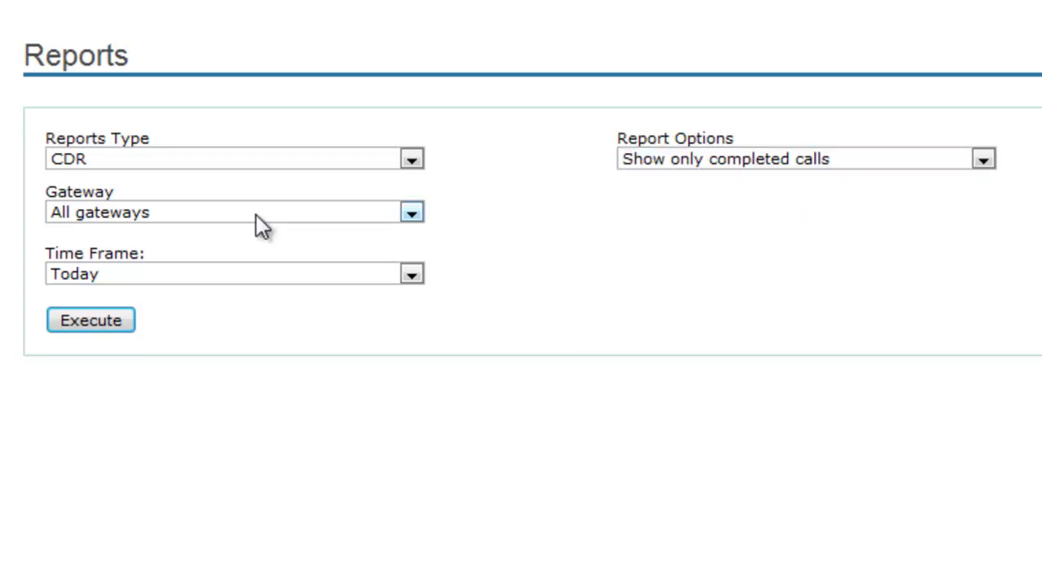
click(255, 214)
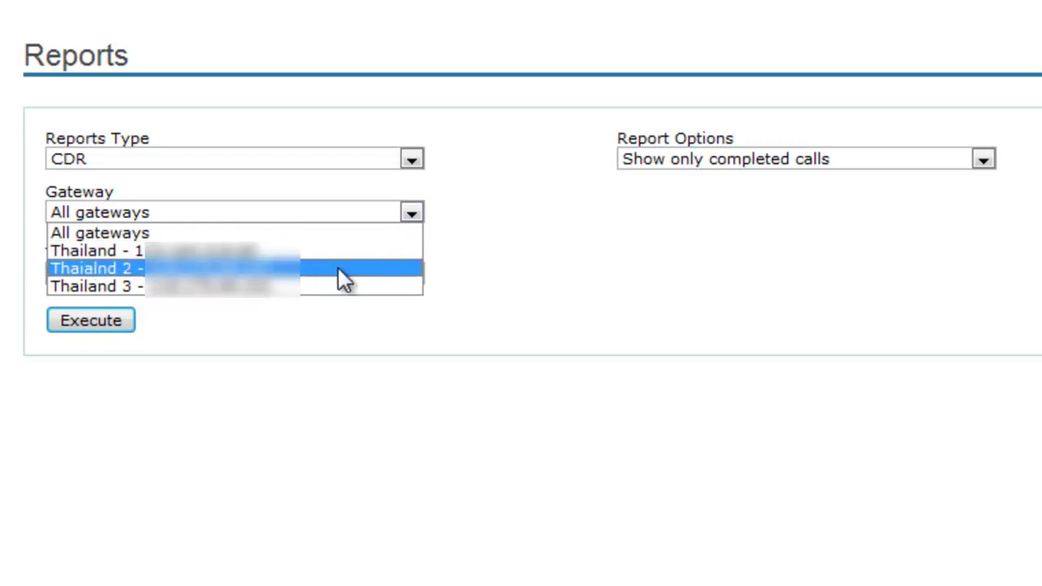
click(468, 274)
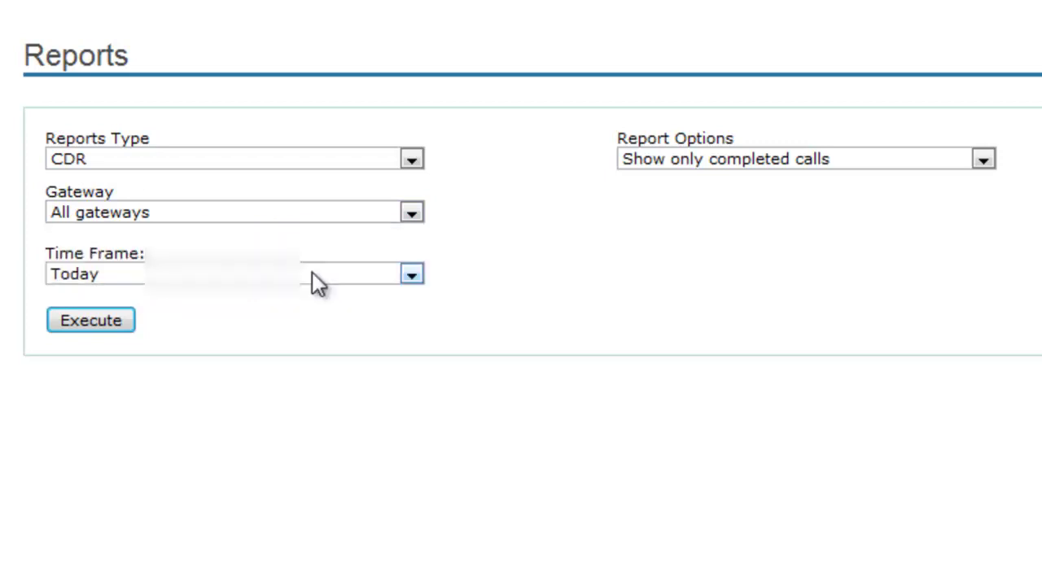
click(312, 272)
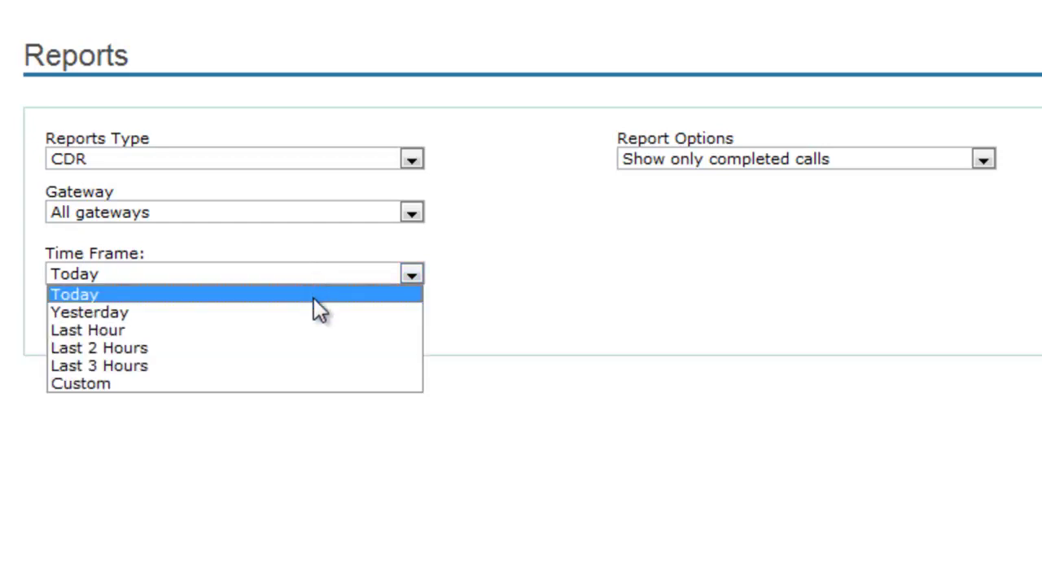
click(502, 316)
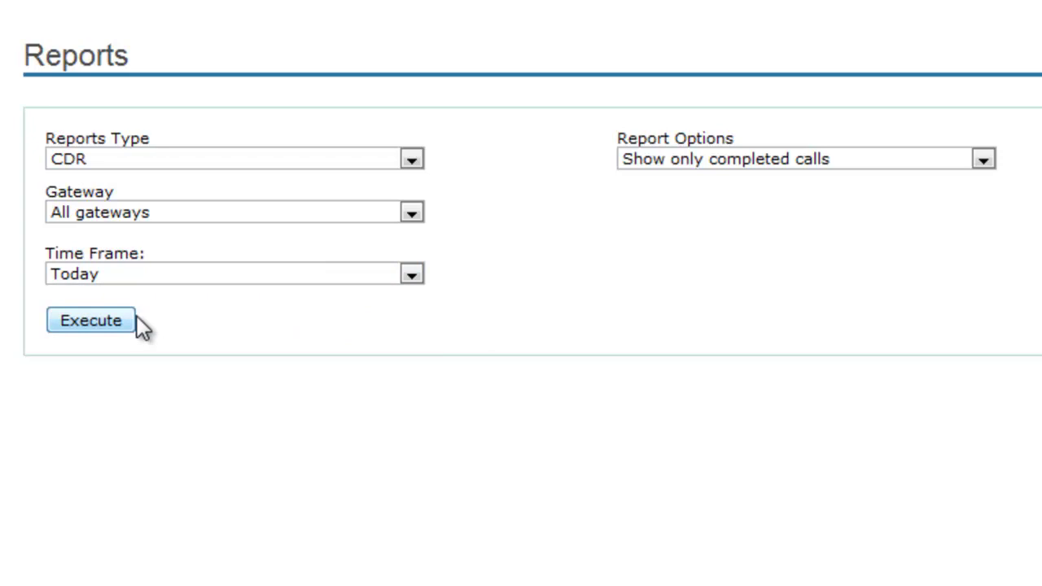
click(188, 156)
click(182, 175)
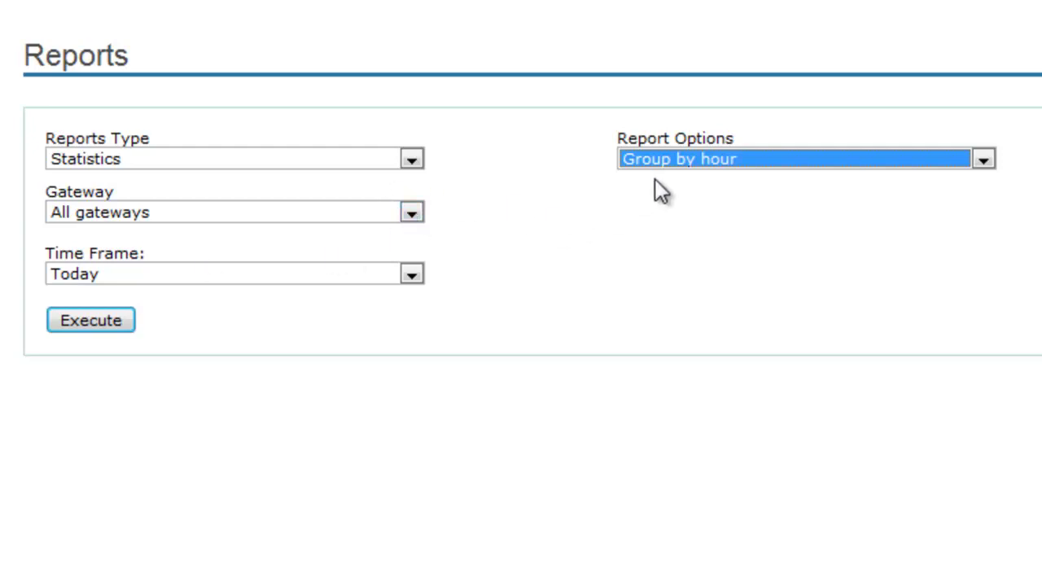
Step: Run the Thaialnd 2 Statistics report and review per-channel attempts, connected, minutes, ASR and ACD
click(97, 321)
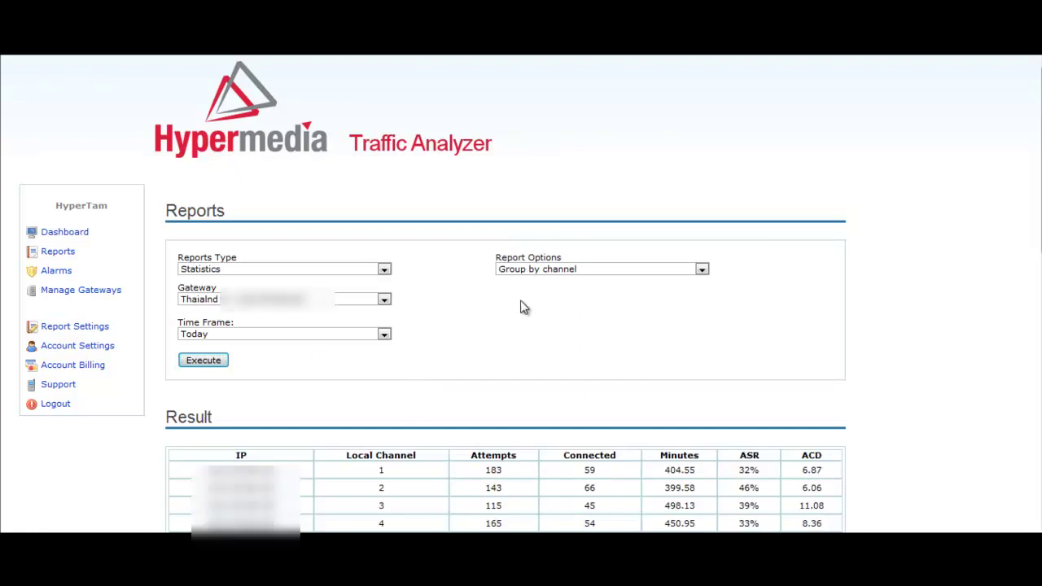
scroll(520, 363, down, 4)
scroll(520, 363, down, 4)
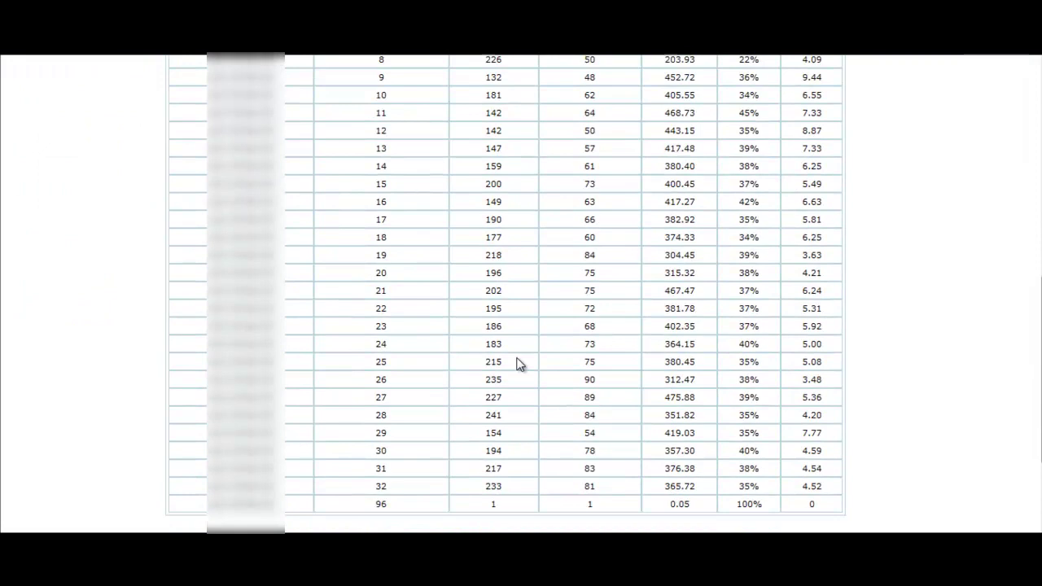
scroll(520, 363, up, 2)
scroll(520, 363, up, 1)
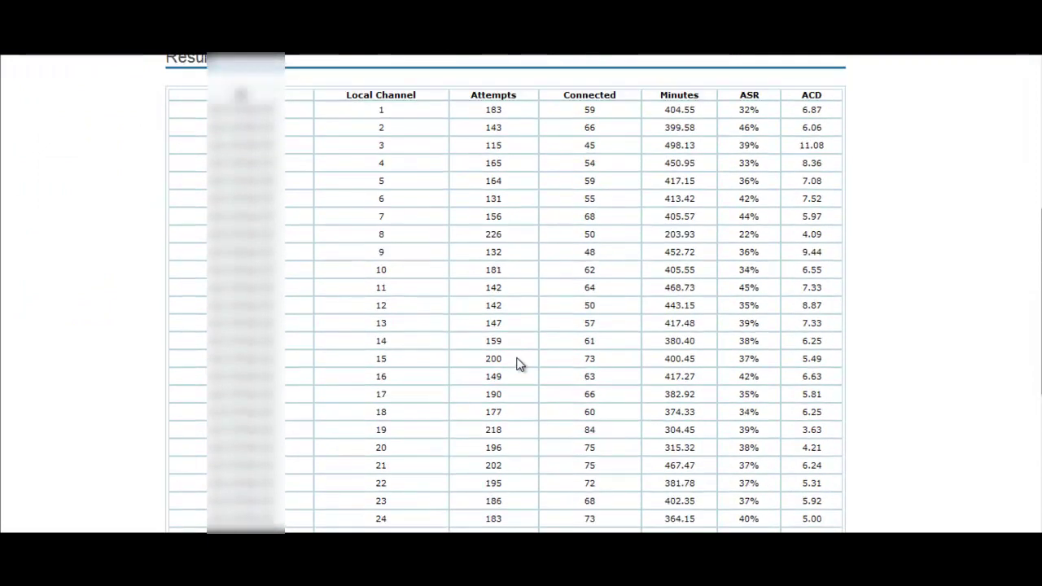
scroll(519, 363, up, 1)
scroll(519, 363, up, 1)
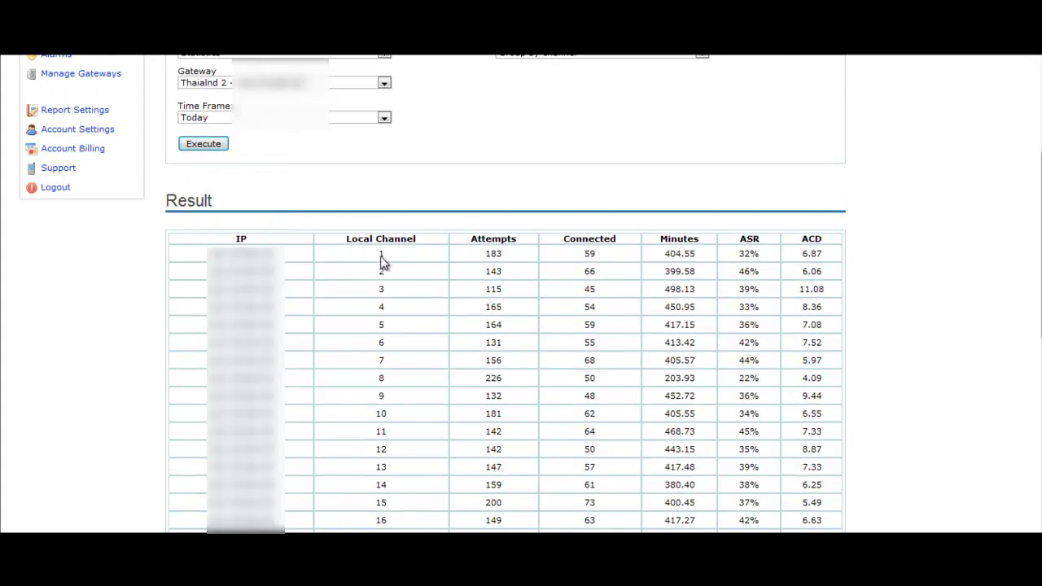
scroll(431, 291, up, 1)
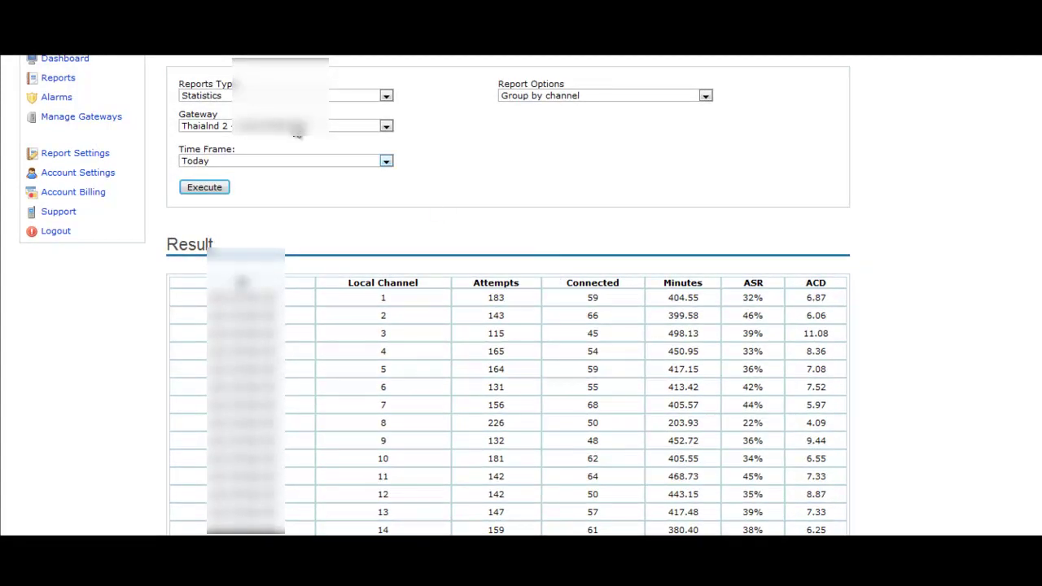
click(544, 97)
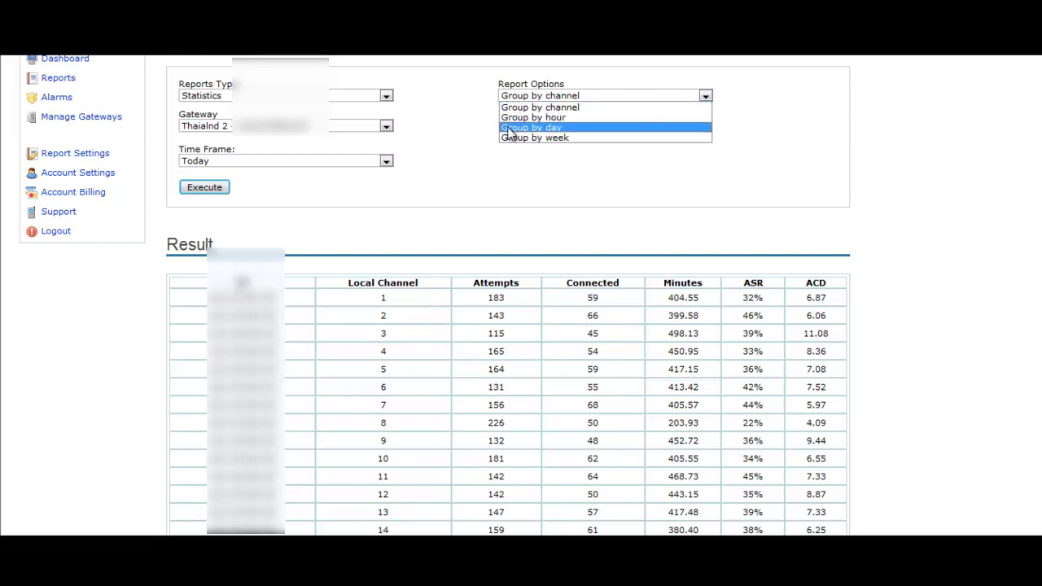
Step: Regroup the statistics report by hour, re-run it and scroll through the hourly results
click(515, 117)
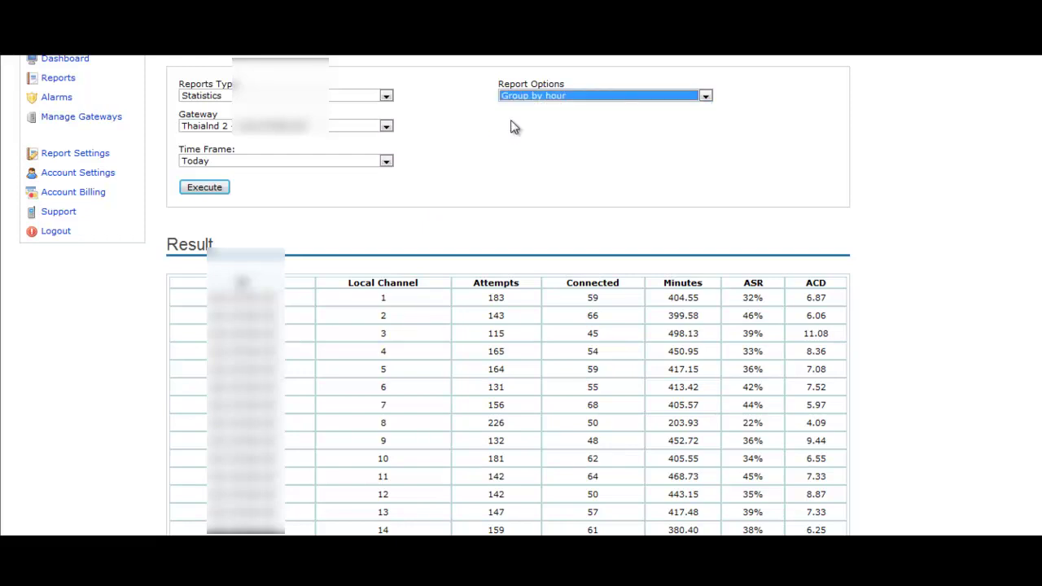
click(207, 191)
scroll(367, 233, down, 3)
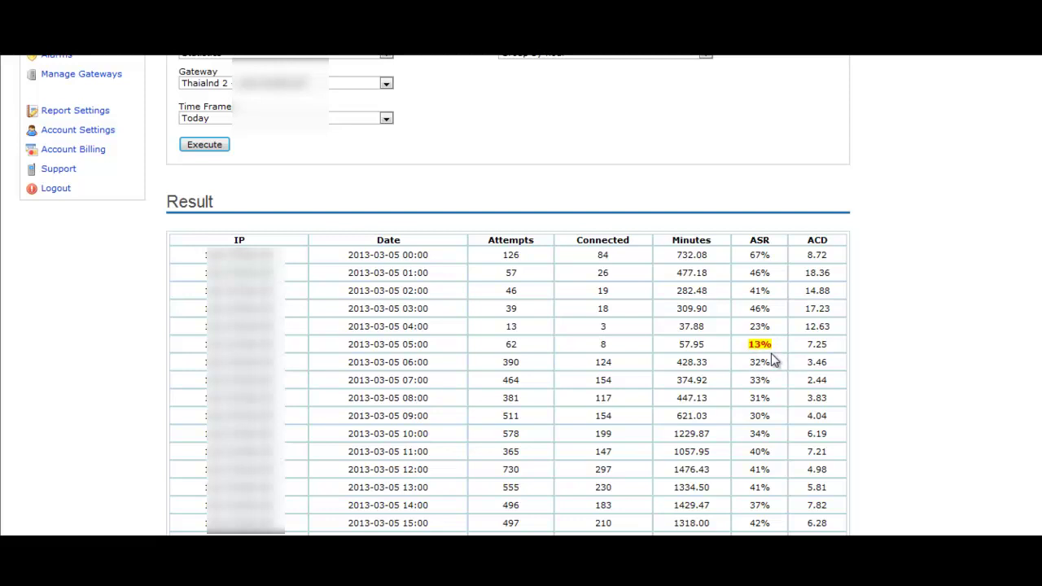
scroll(770, 358, down, 1)
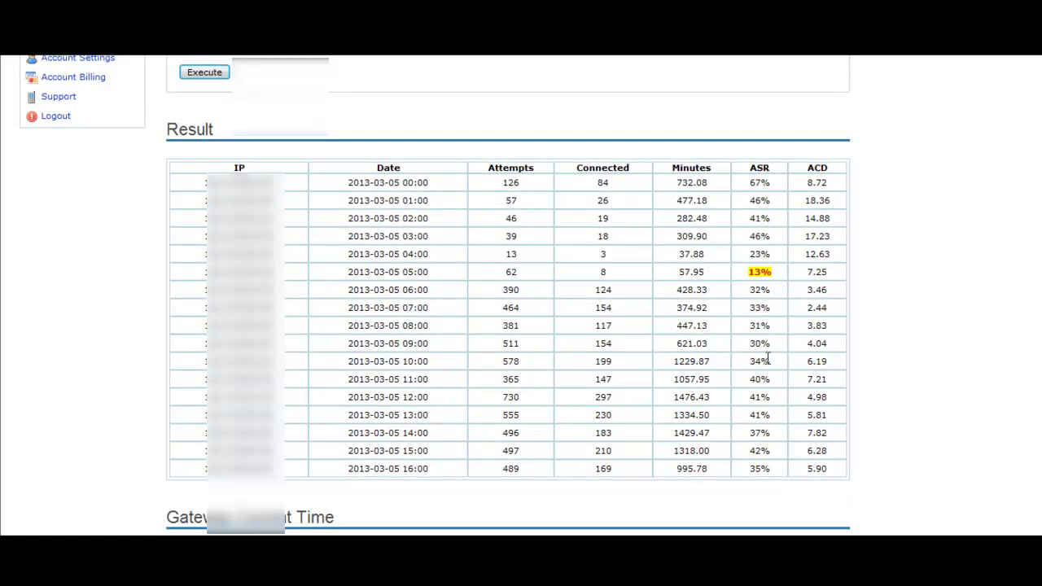
scroll(767, 359, up, 1)
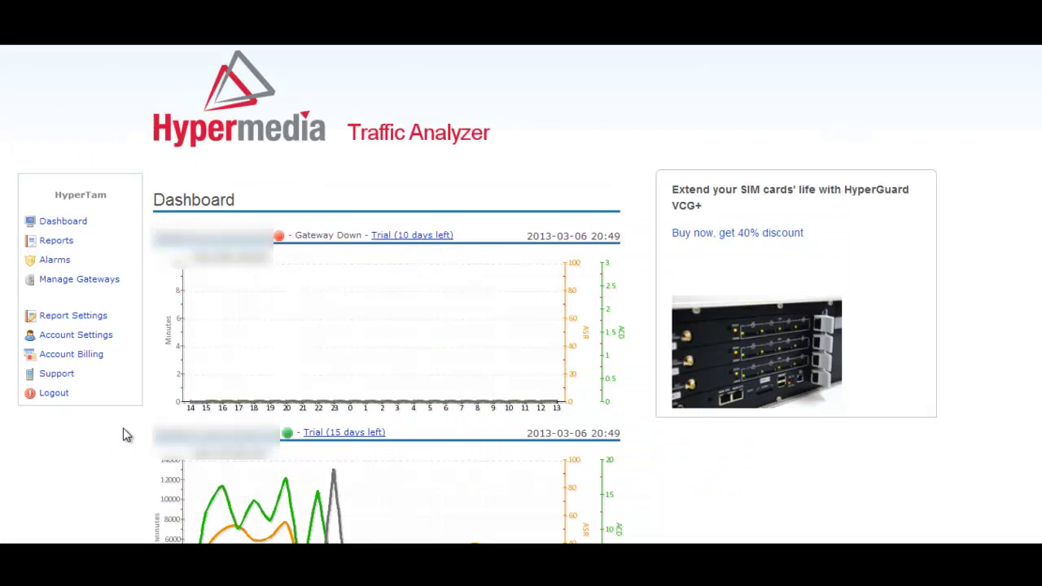
Step: Start a new alarm named ASR with an SMS recipient phone number
click(57, 260)
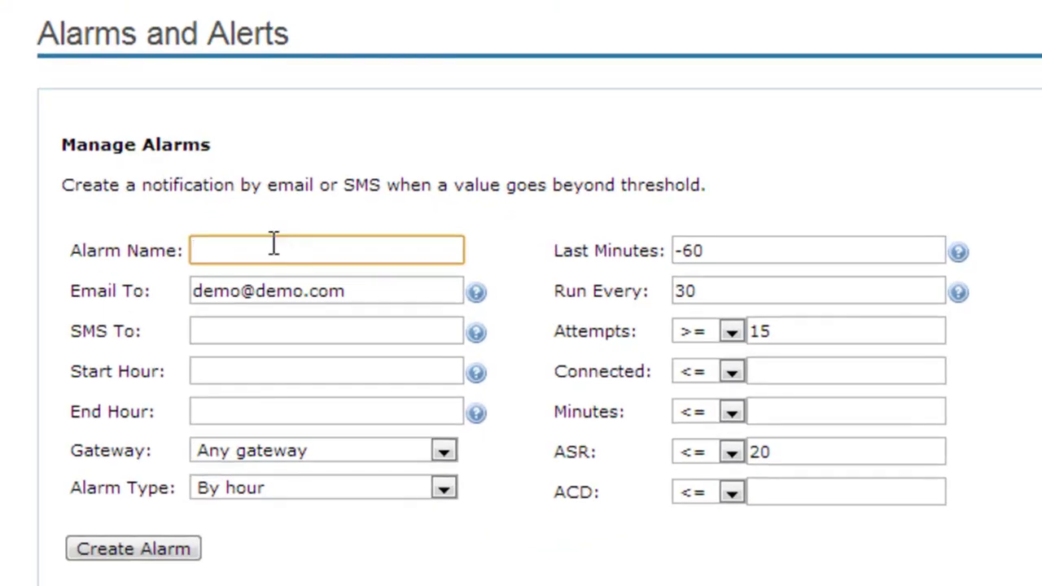
text(ASR)
click(268, 333)
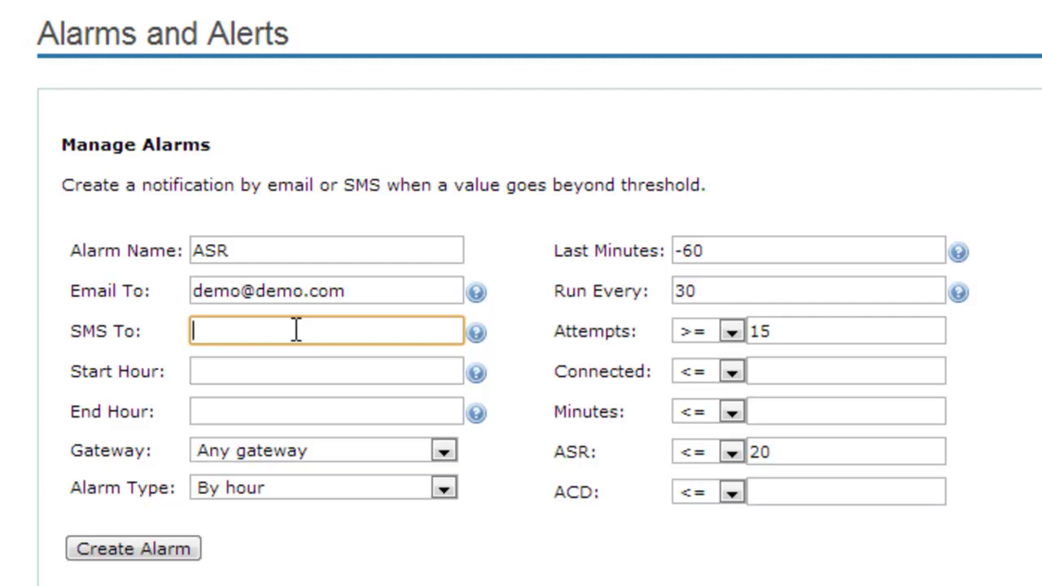
Step: Restrict the alarm to the Thailand - 1 gateway, keeping Alarm Type 'By hour'
click(283, 366)
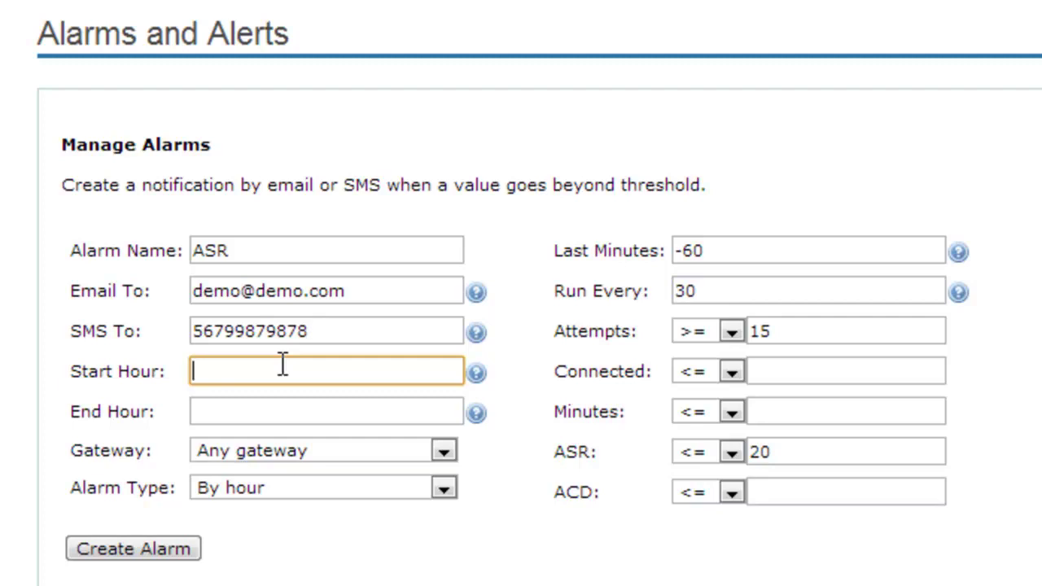
click(260, 412)
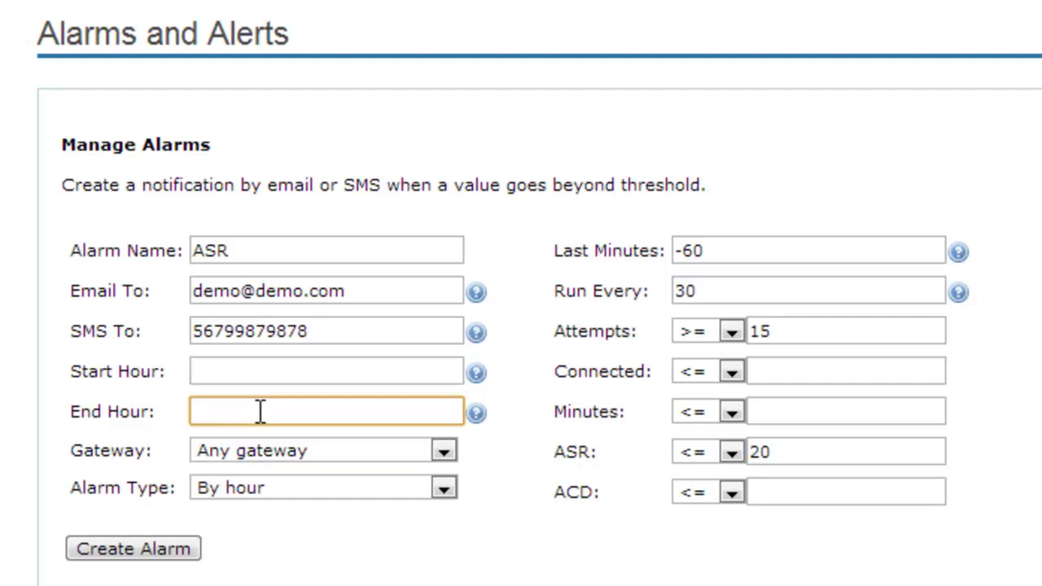
click(396, 452)
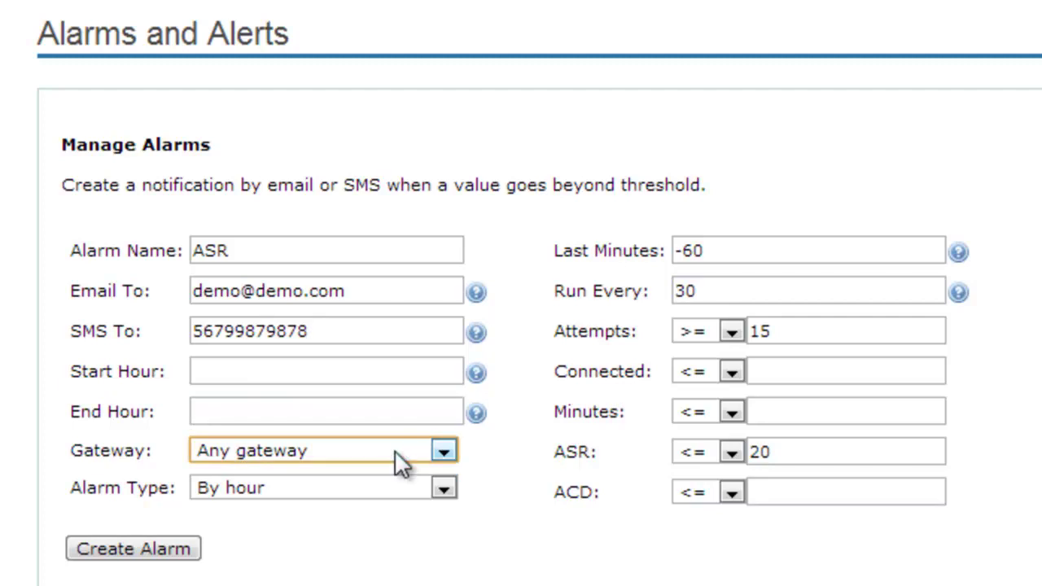
click(396, 453)
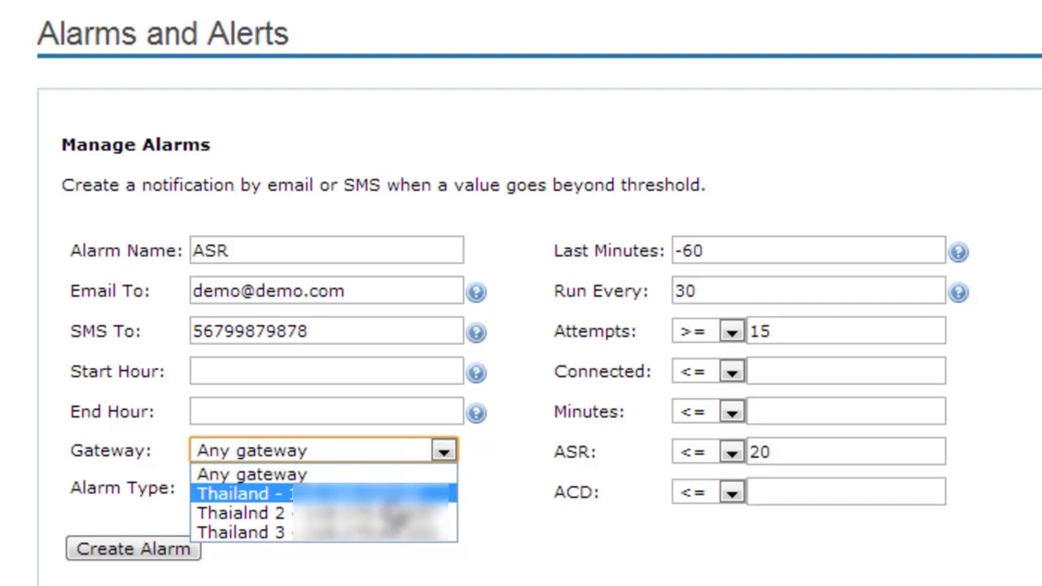
click(446, 493)
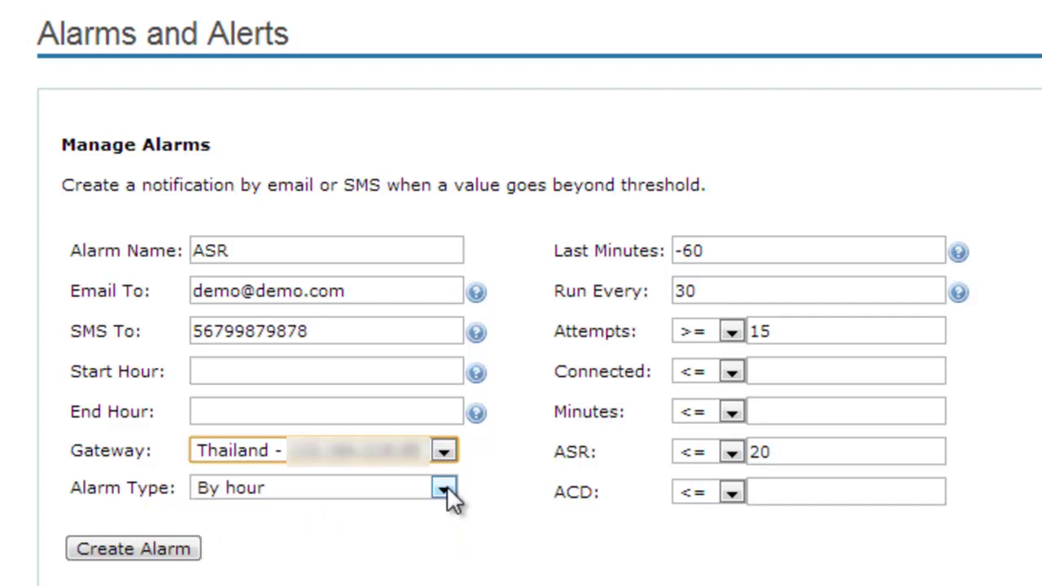
click(444, 490)
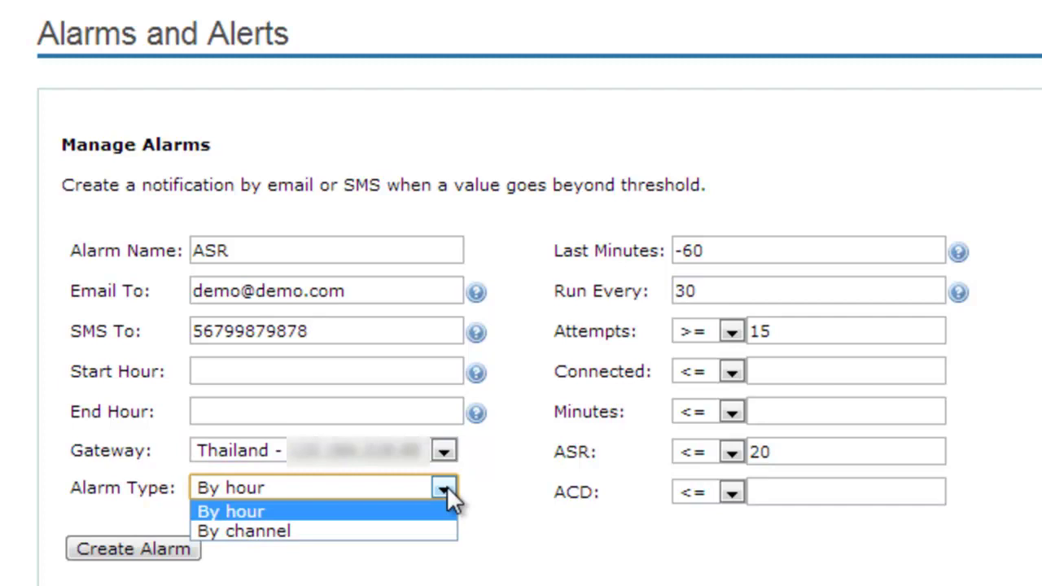
click(448, 513)
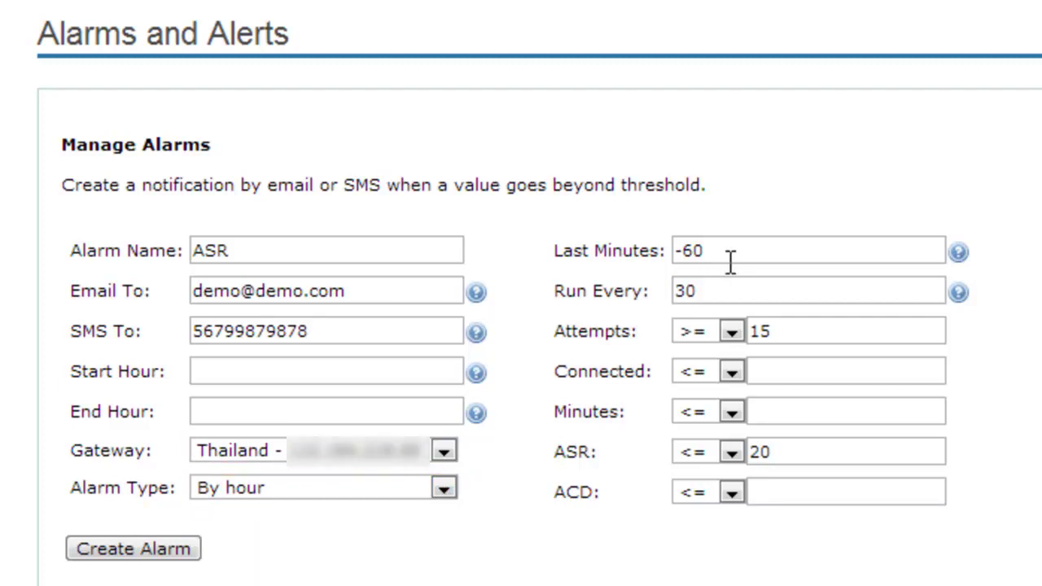
click(717, 250)
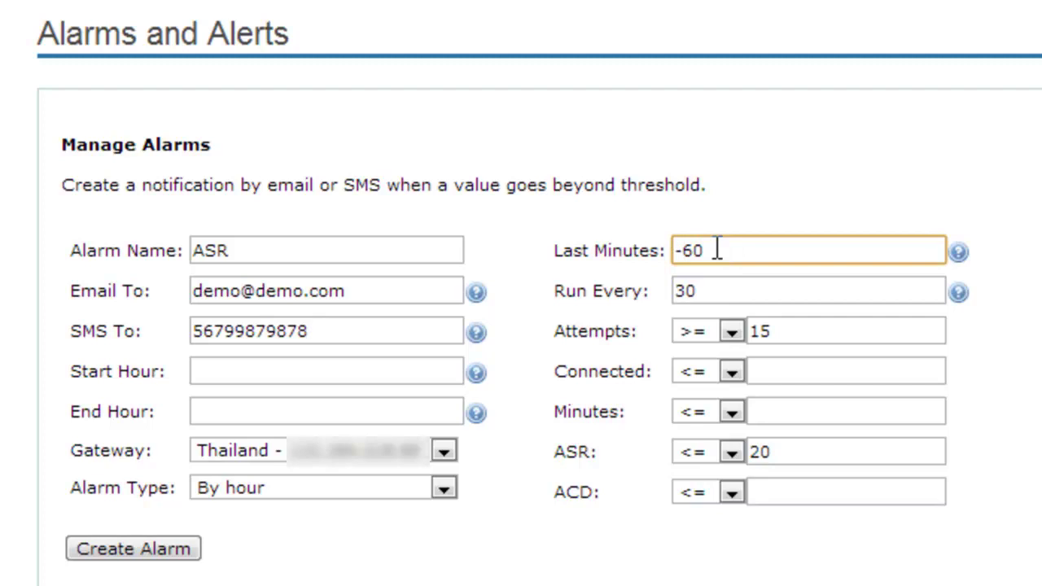
drag(716, 250, 685, 249)
click(685, 250)
click(725, 289)
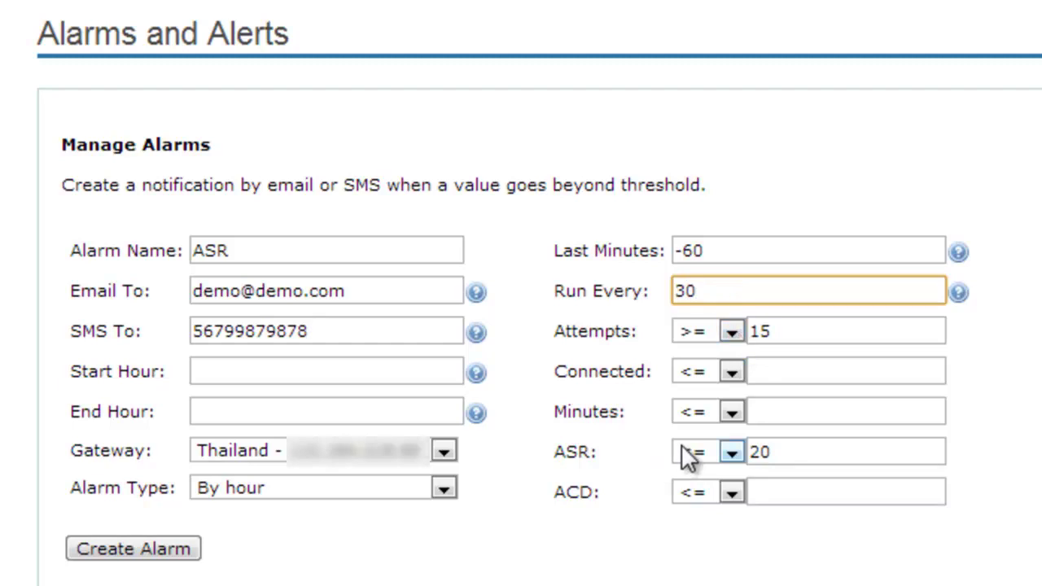
click(732, 452)
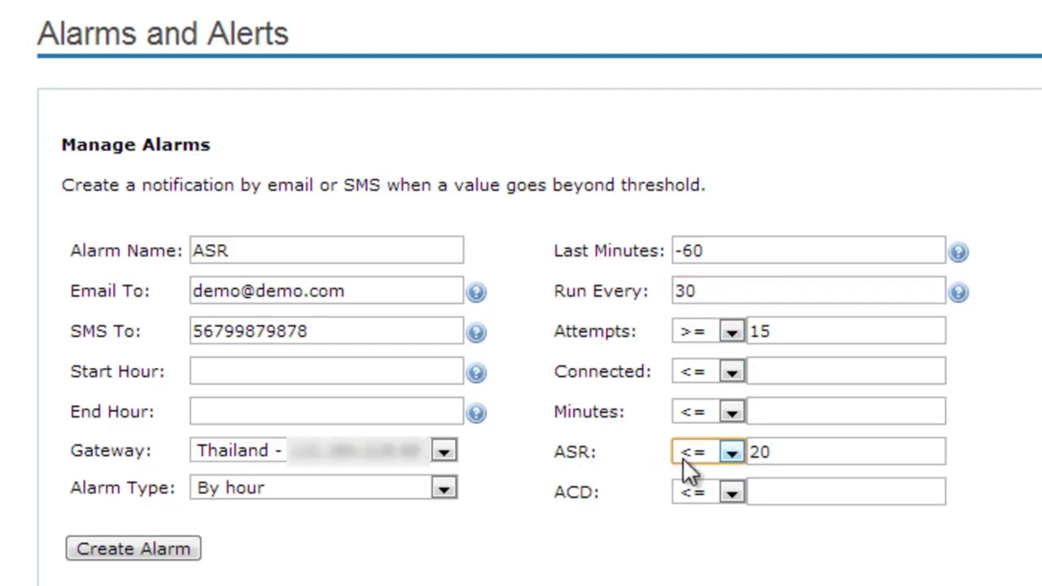
click(775, 453)
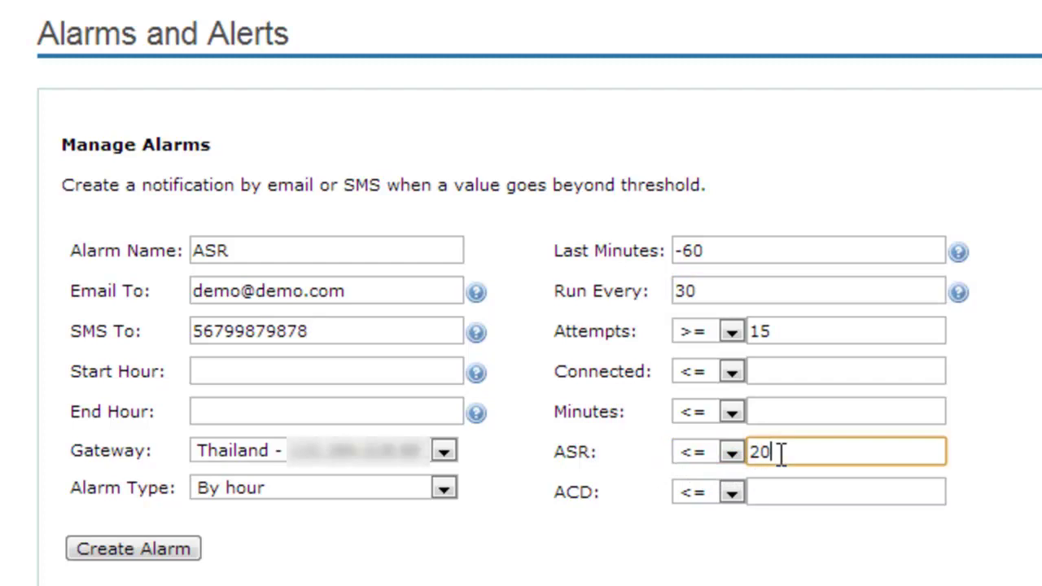
click(383, 332)
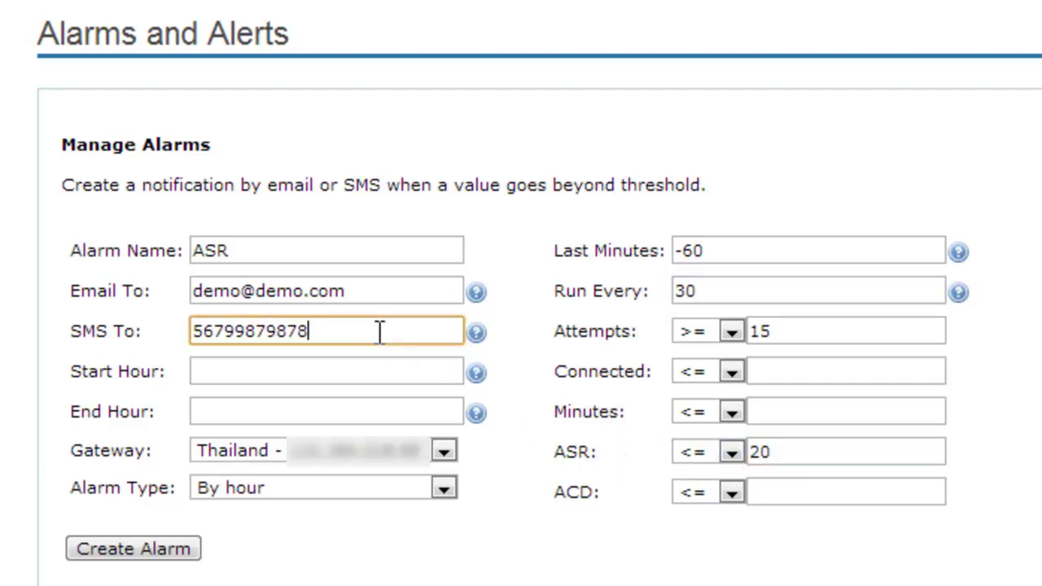
click(391, 293)
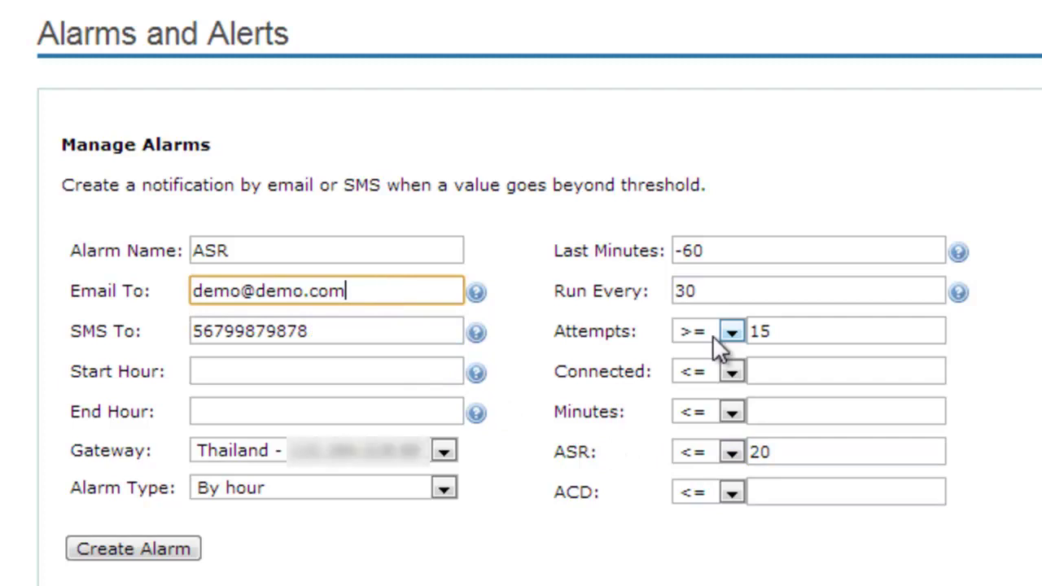
key(Tab)
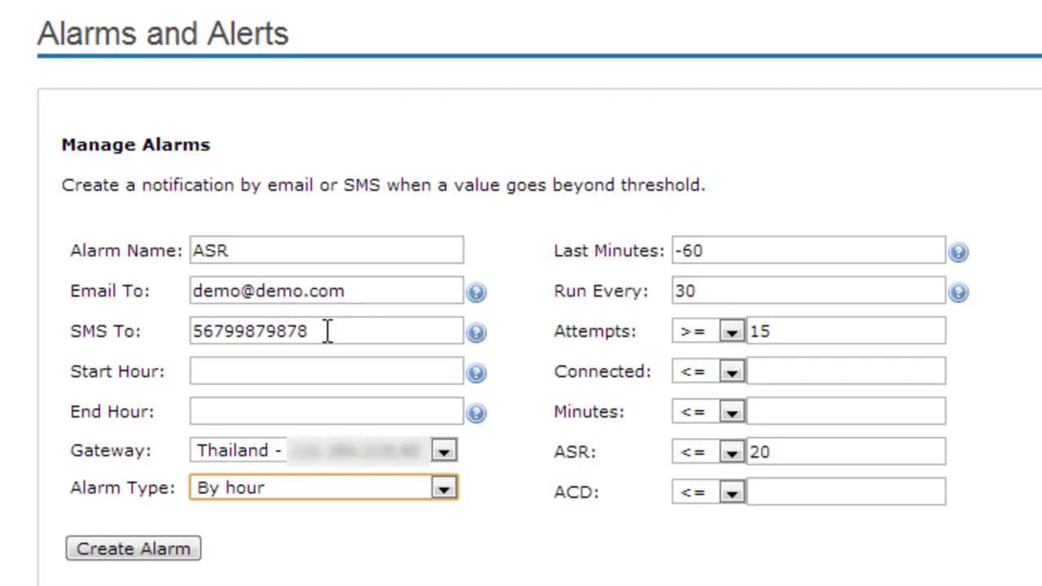
click(545, 352)
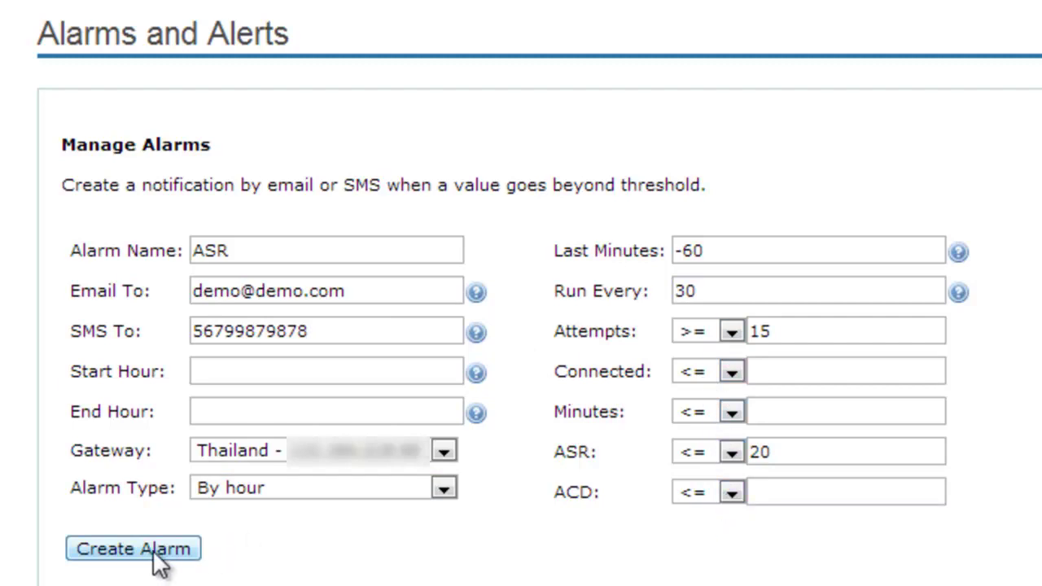
Step: Delete an alarm from the Available Alarms list and confirm the deletion
scroll(236, 554, down, 2)
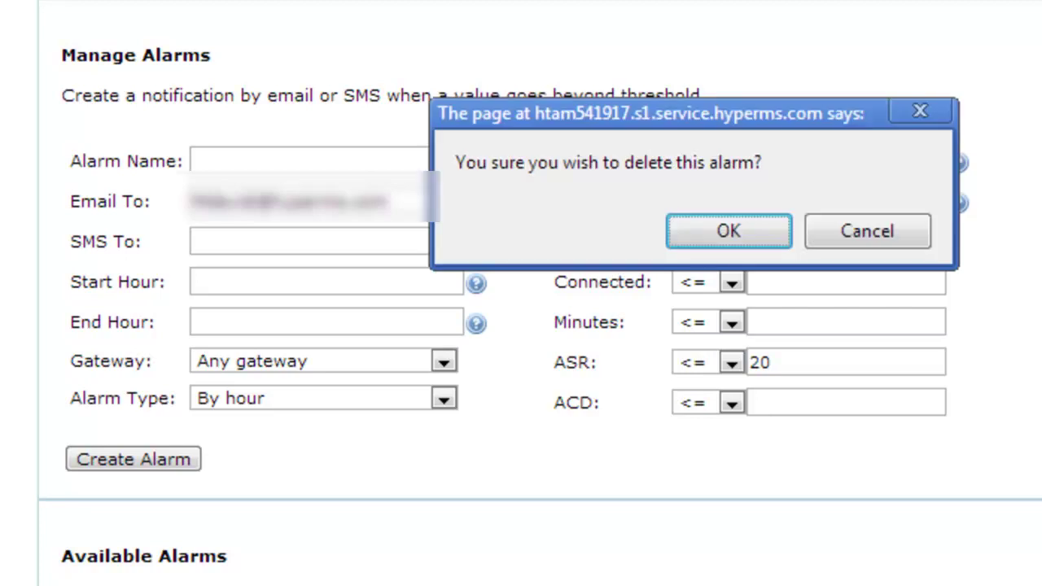
click(759, 233)
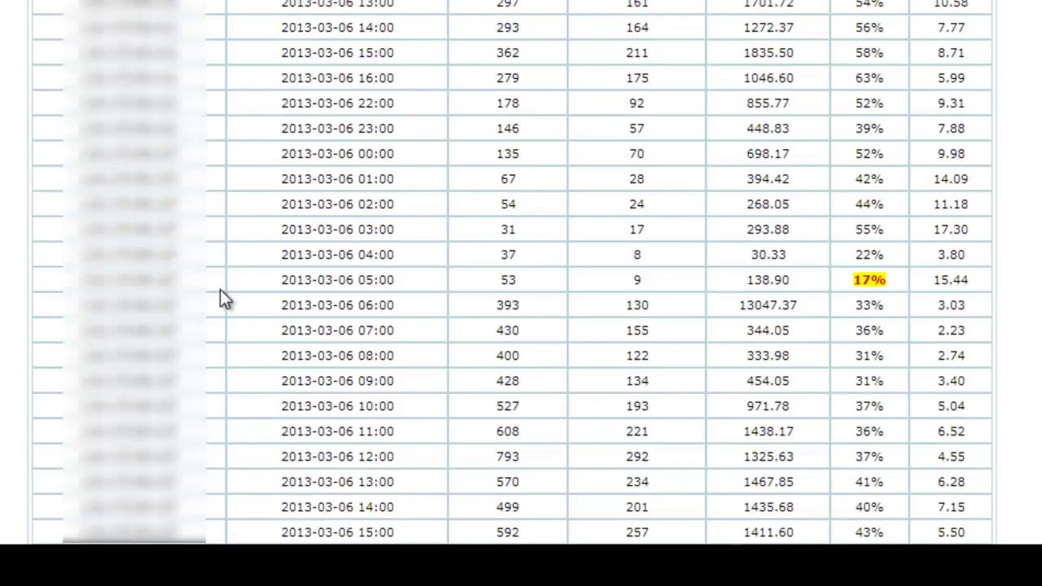
Step: Apply thresholds: ASR under 20% after 15 attempts, ACD under 2 minutes after 15 connected
scroll(225, 298, down, 3)
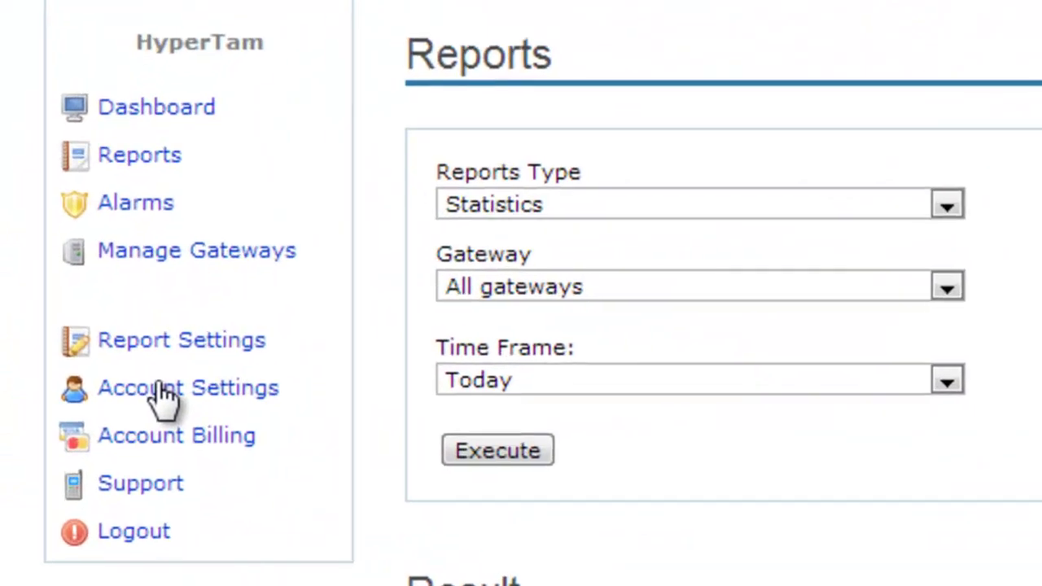
Step: Review Account Settings down to Account Security, then view Account Billing's 150 of 150 SMS left
click(163, 391)
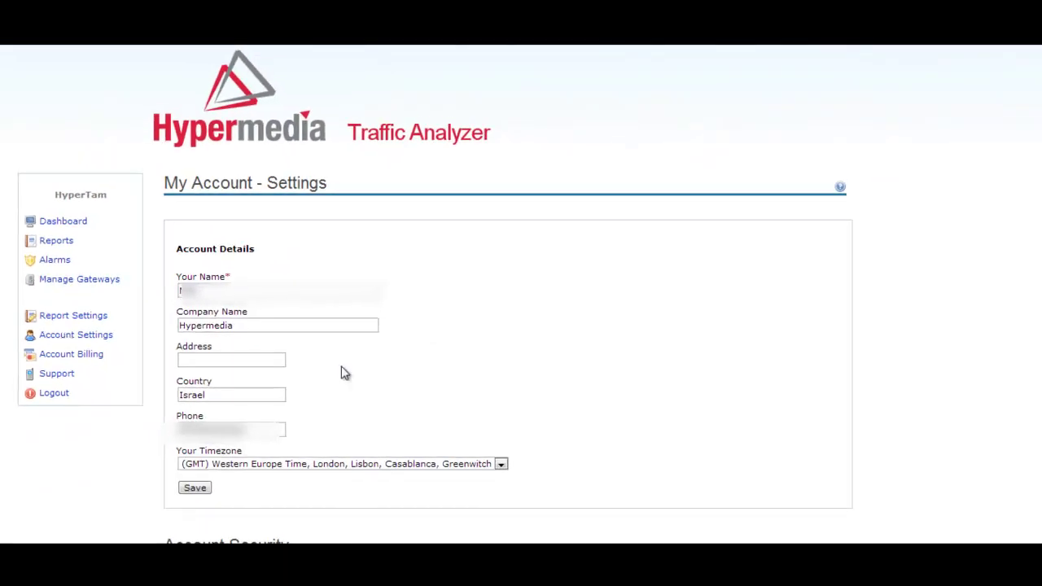
scroll(364, 396, down, 4)
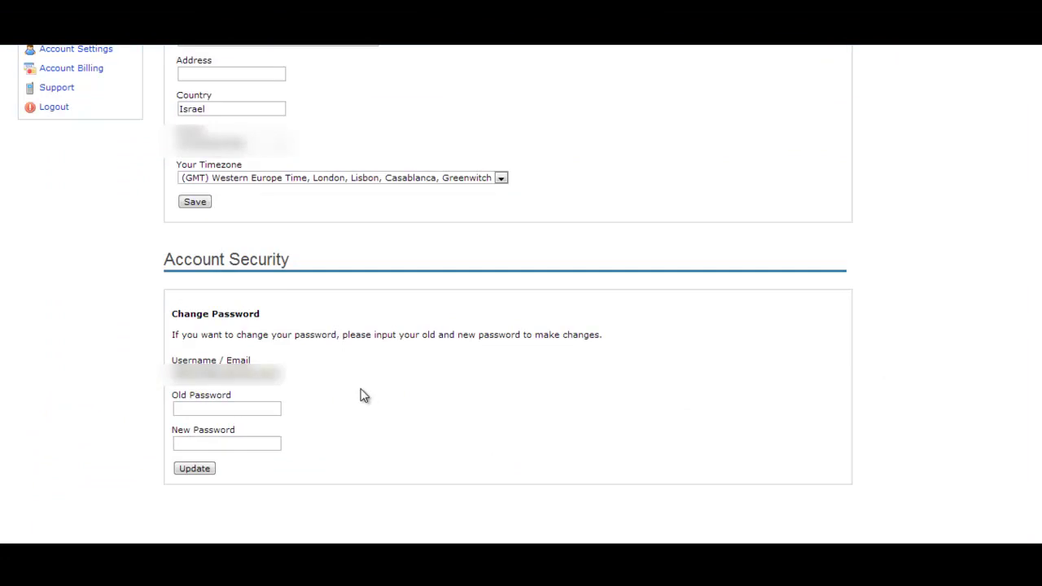
scroll(339, 386, up, 3)
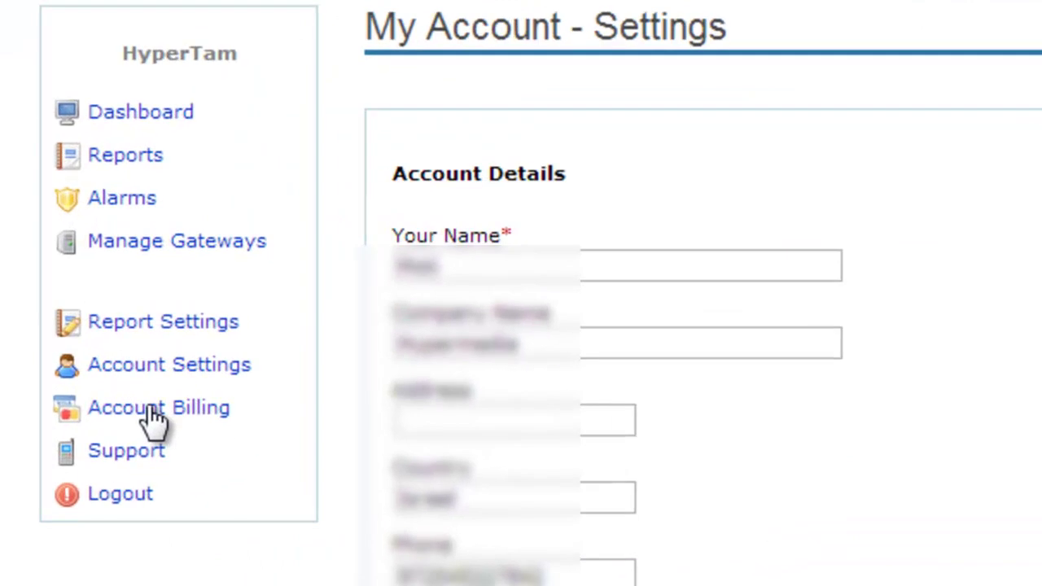
click(155, 415)
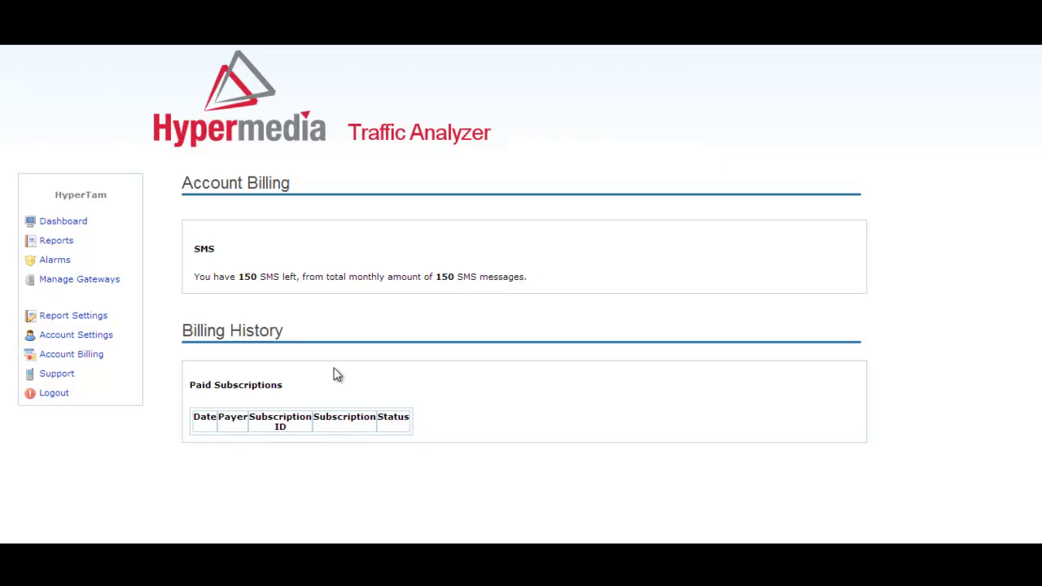
Step: Go to the Support page with its Contact us form for support or billing
click(85, 375)
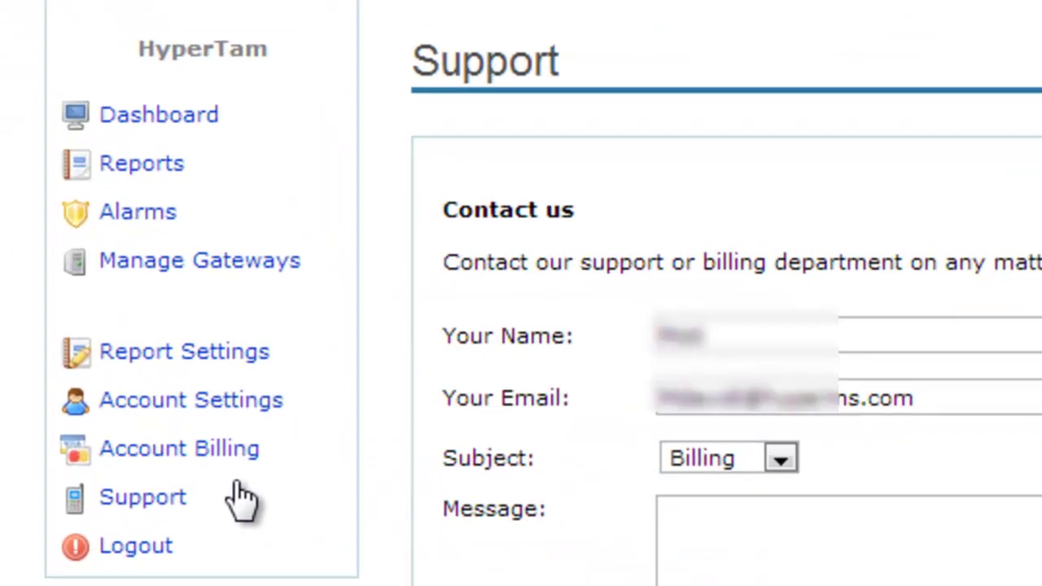